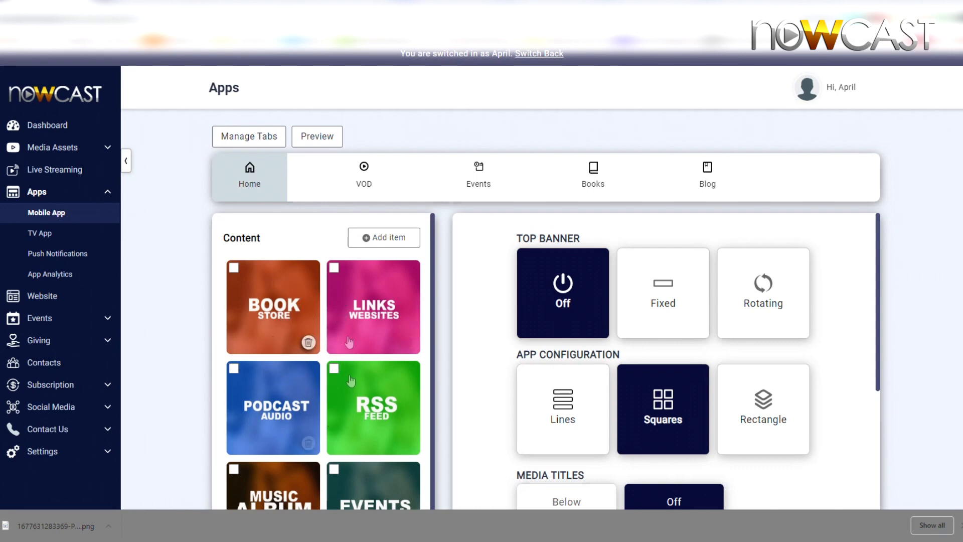
Review the Home tab's content tiles and its layout settings, from the top banner to the drop down shadow.
scroll(345, 411, "down", 5)
scroll(196, 374, "up", 5)
scroll(253, 343, "up", 1)
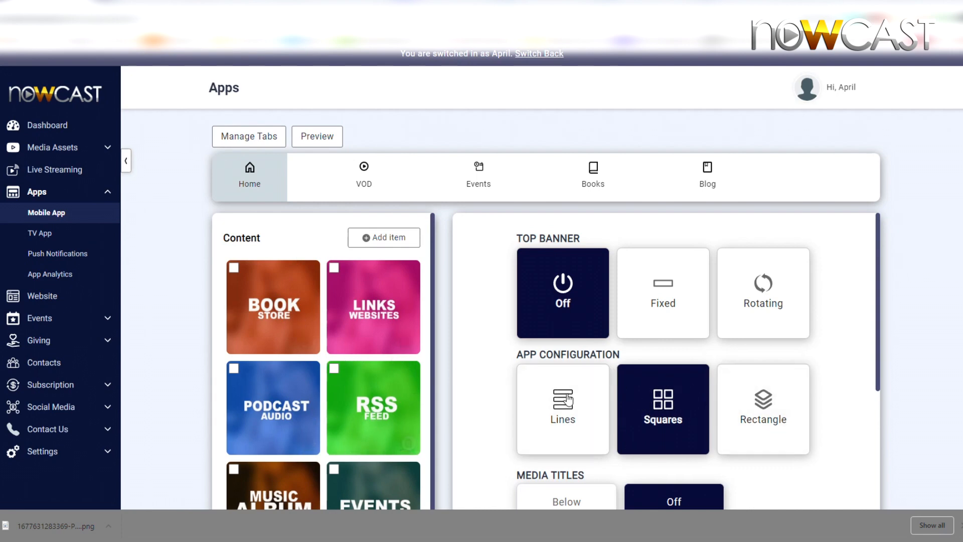
scroll(470, 415, "down", 1)
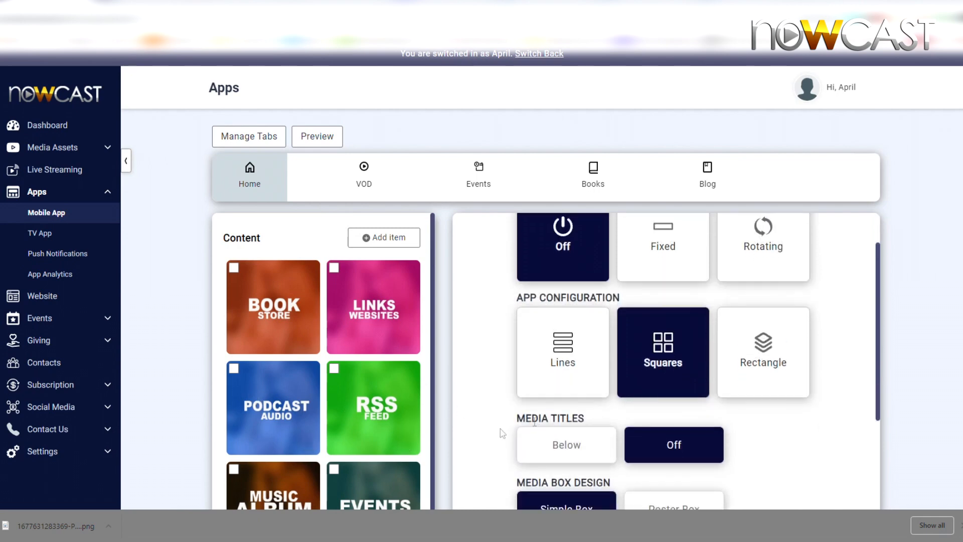
scroll(404, 439, "down", 1)
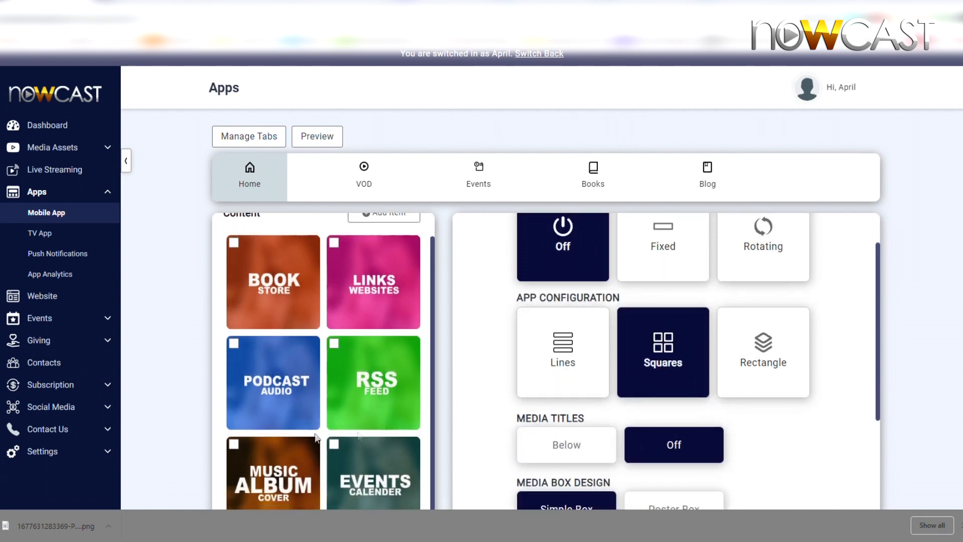
scroll(504, 436, "down", 1)
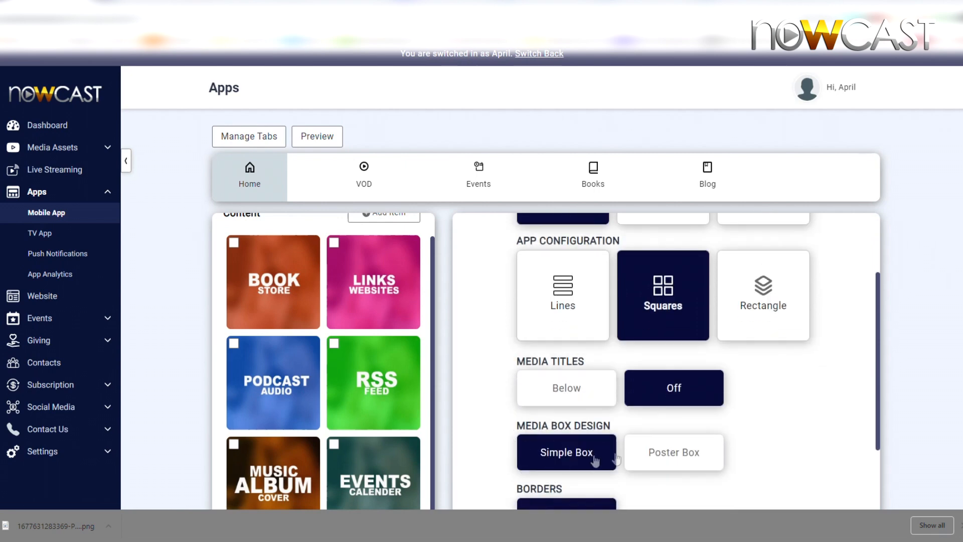
scroll(490, 436, "down", 1)
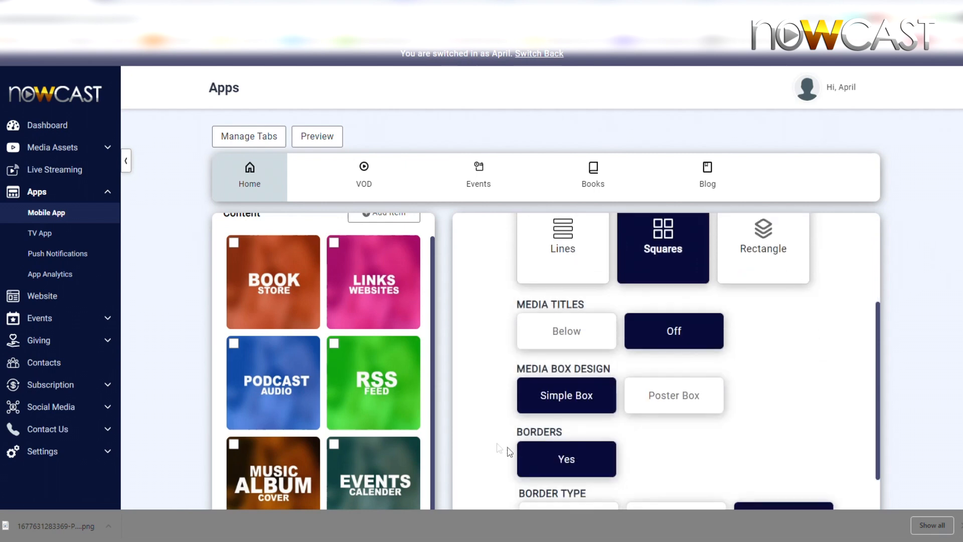
scroll(755, 462, "down", 1)
scroll(703, 452, "down", 2)
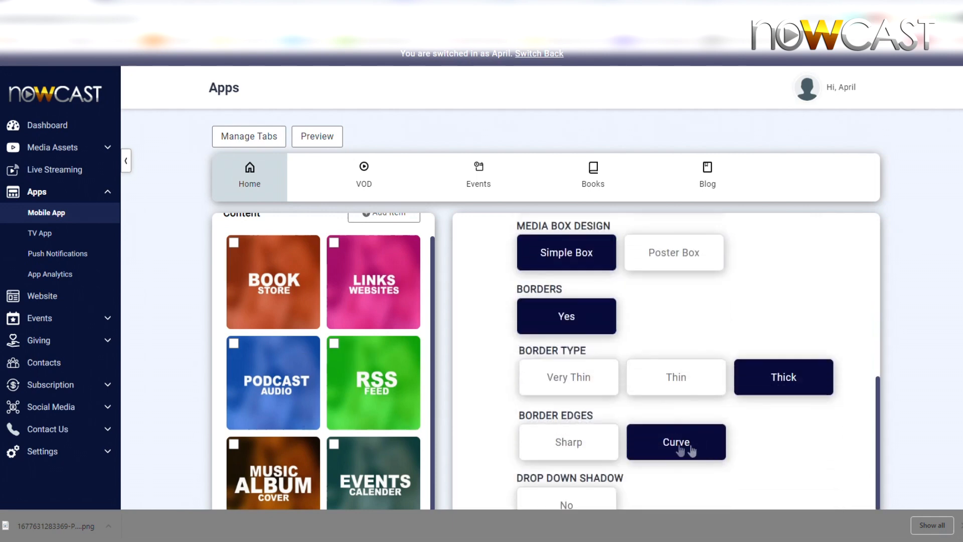
scroll(490, 439, "down", 1)
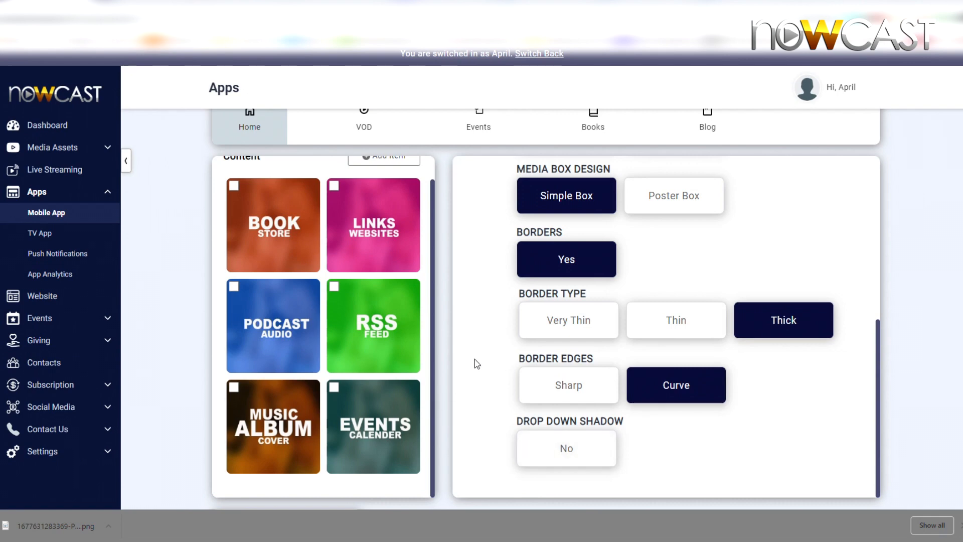
scroll(475, 360, "up", 3)
scroll(359, 362, "up", 1)
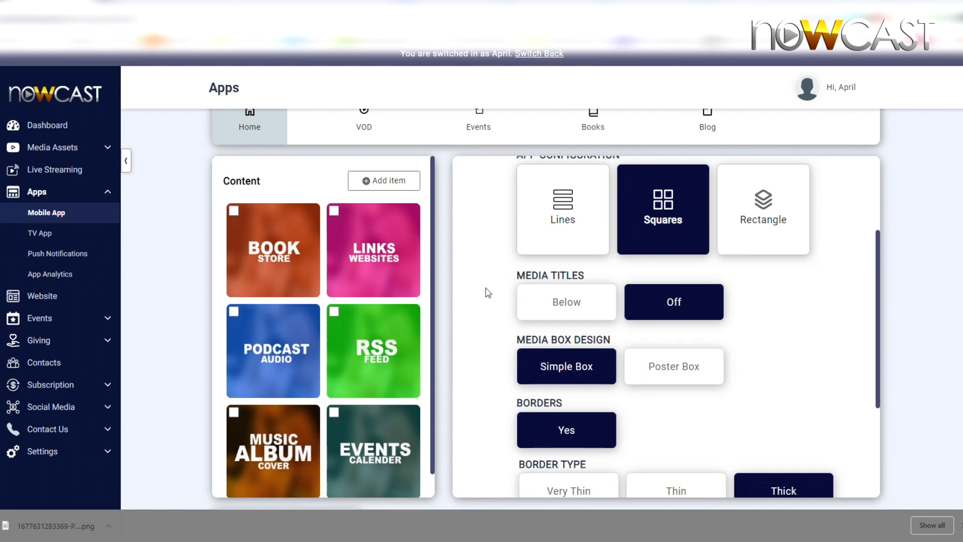
scroll(487, 293, "up", 4)
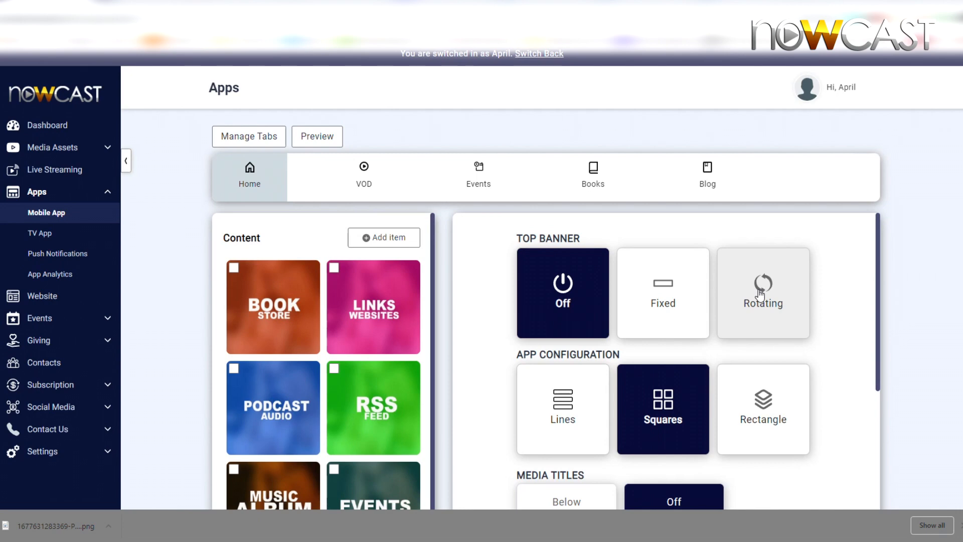
Set the Home tab's top banner to Fixed and choose video as the media type for its poster box.
left_click(668, 307)
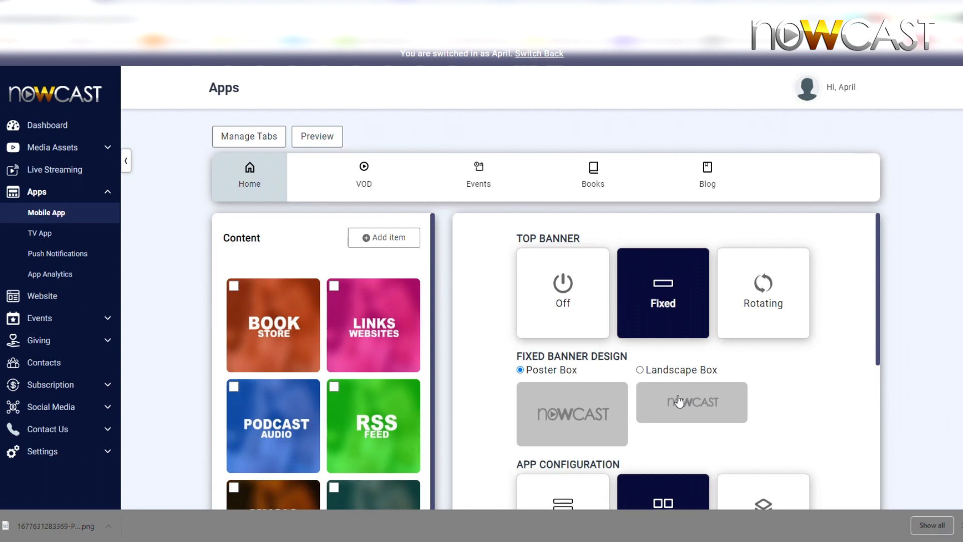
left_click(557, 416)
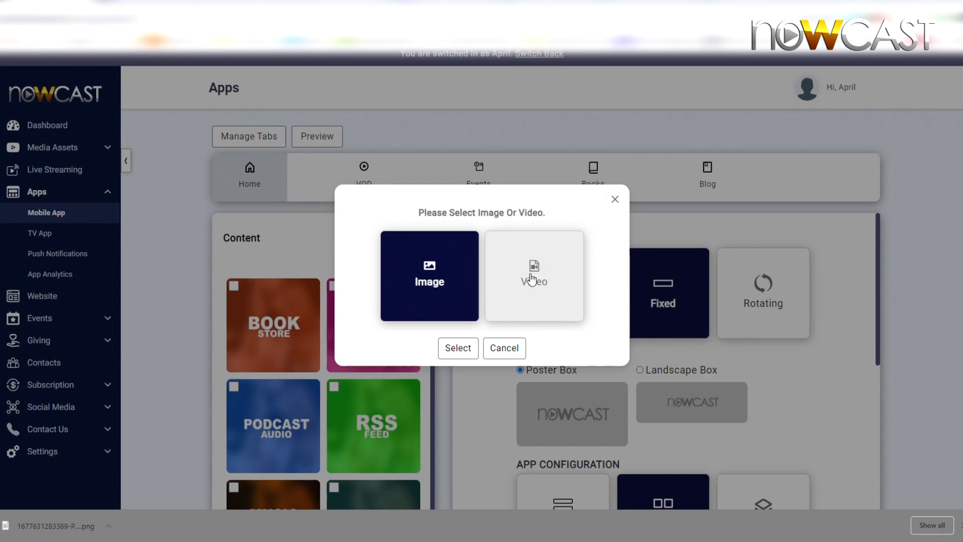
left_click(532, 280)
left_click(454, 348)
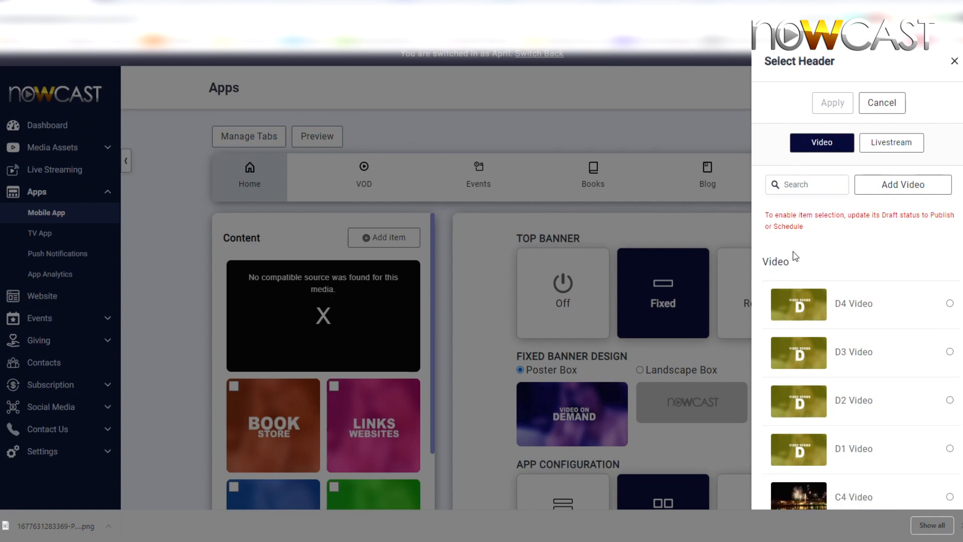
Apply D4 Video as the header of the fixed banner.
scroll(810, 276, "down", 6)
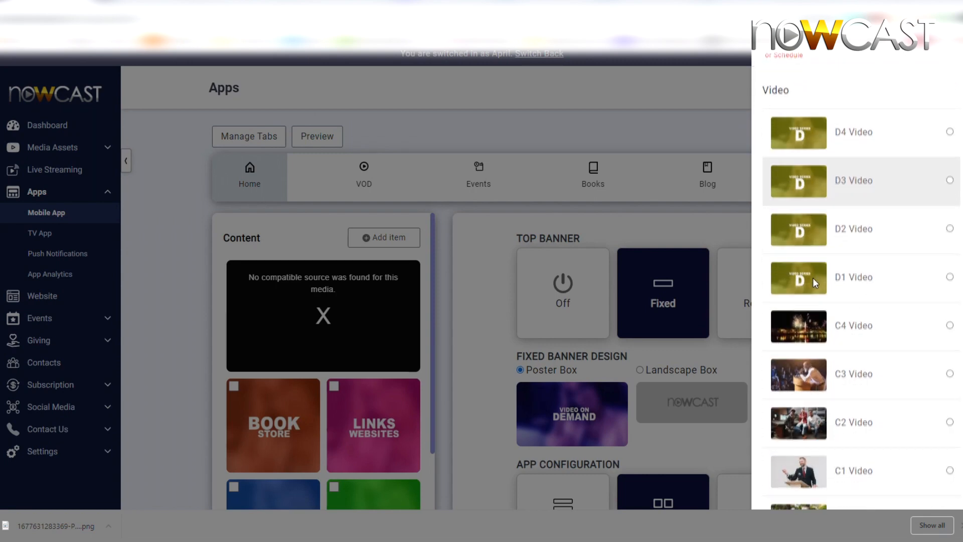
scroll(816, 283, "down", 3)
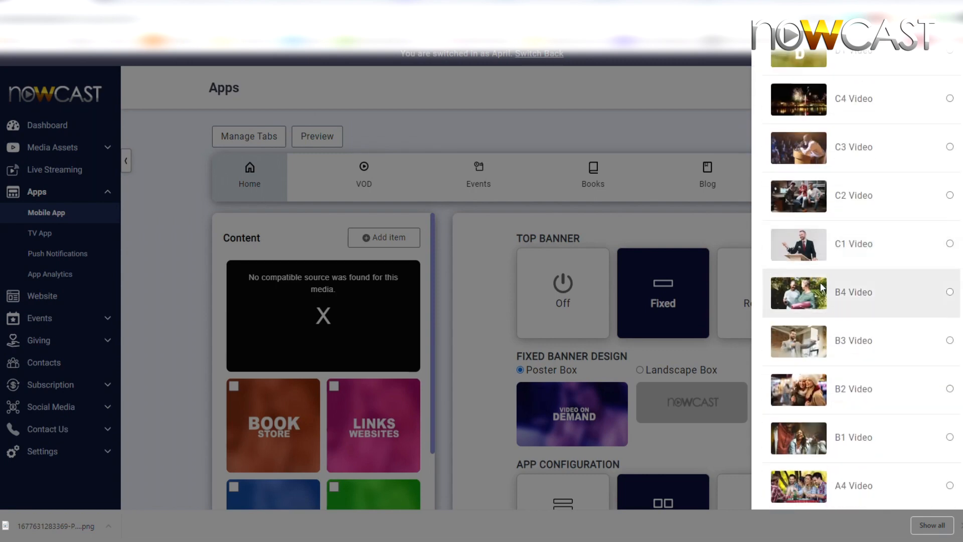
scroll(822, 287, "up", 2)
scroll(821, 287, "up", 5)
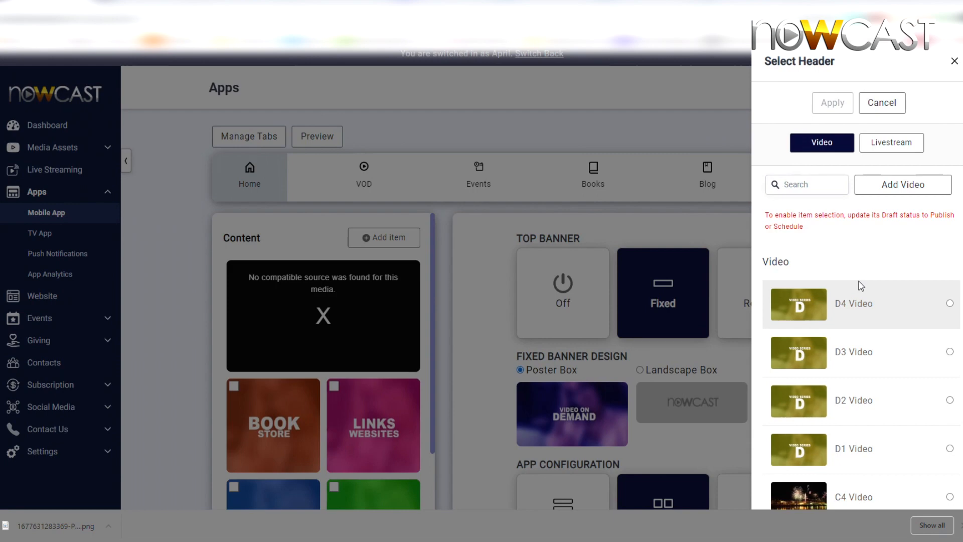
left_click(858, 309)
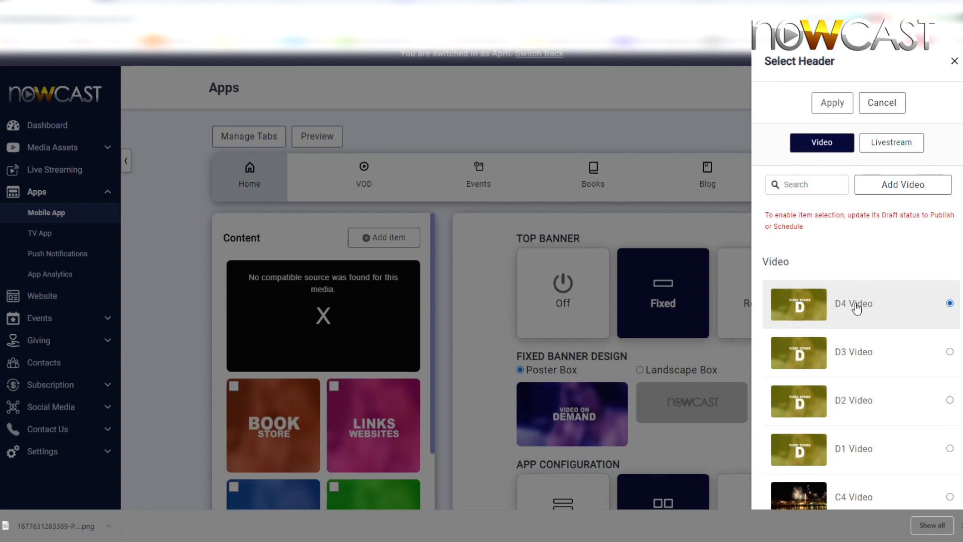
left_click(826, 106)
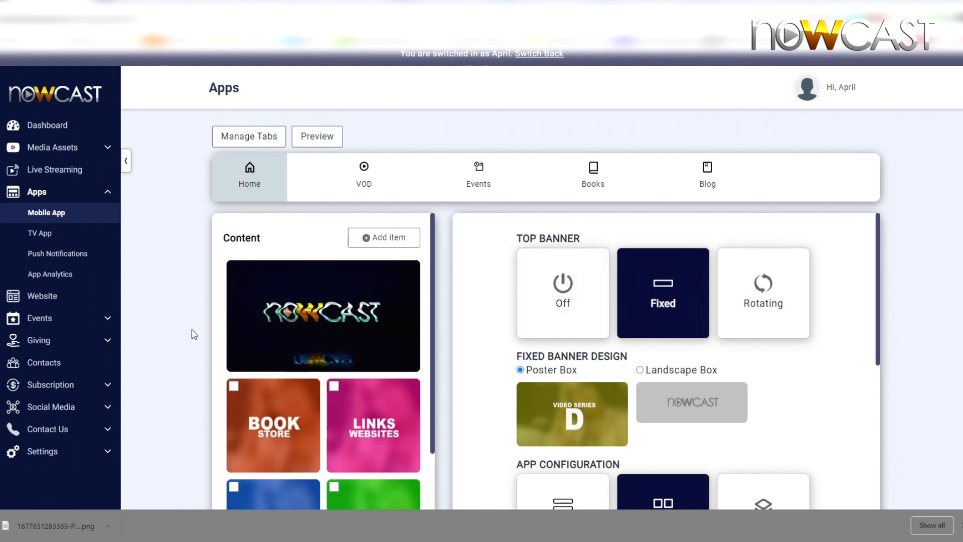
Replace the fixed banner's video with the Workouts Video Series image from the library.
scroll(191, 331, "down", 1)
scroll(190, 330, "down", 2)
left_click(418, 455)
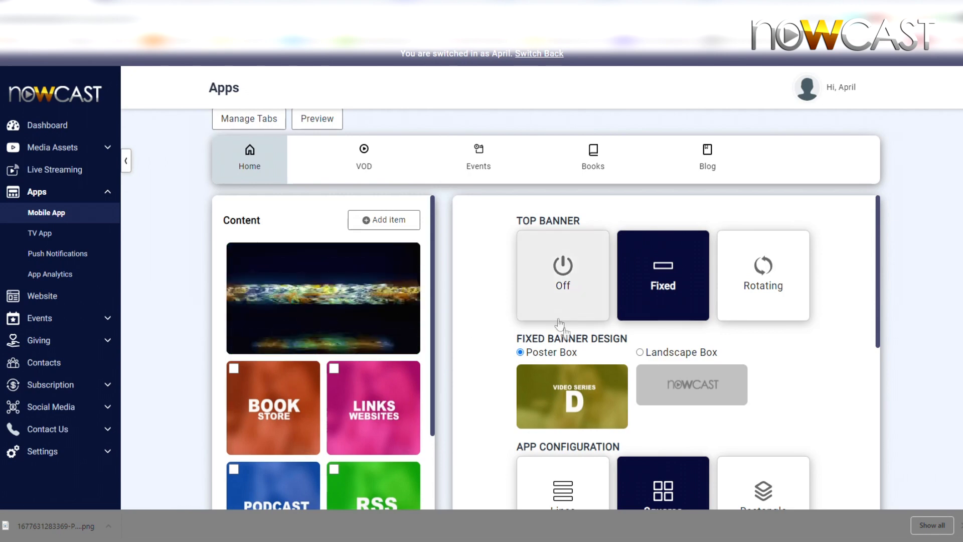
left_click(557, 387)
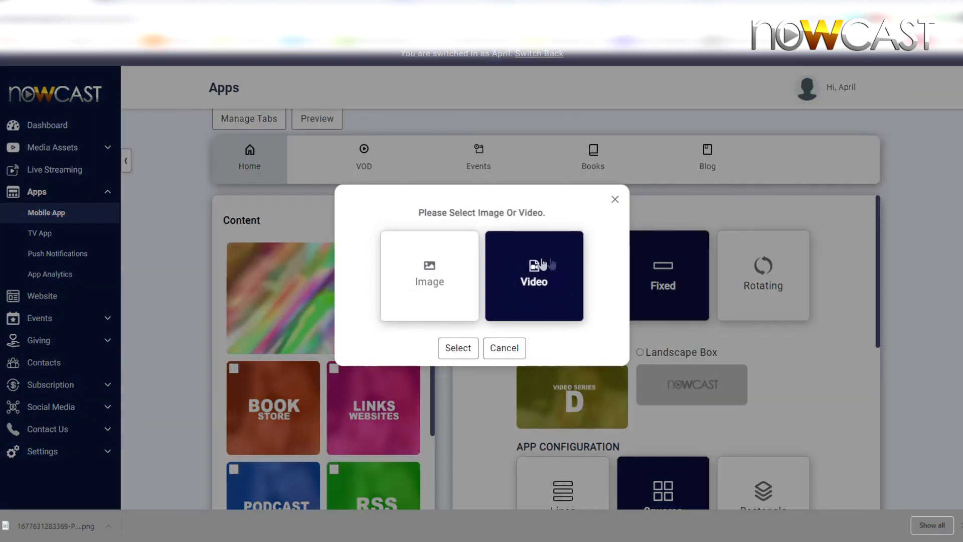
left_click(427, 287)
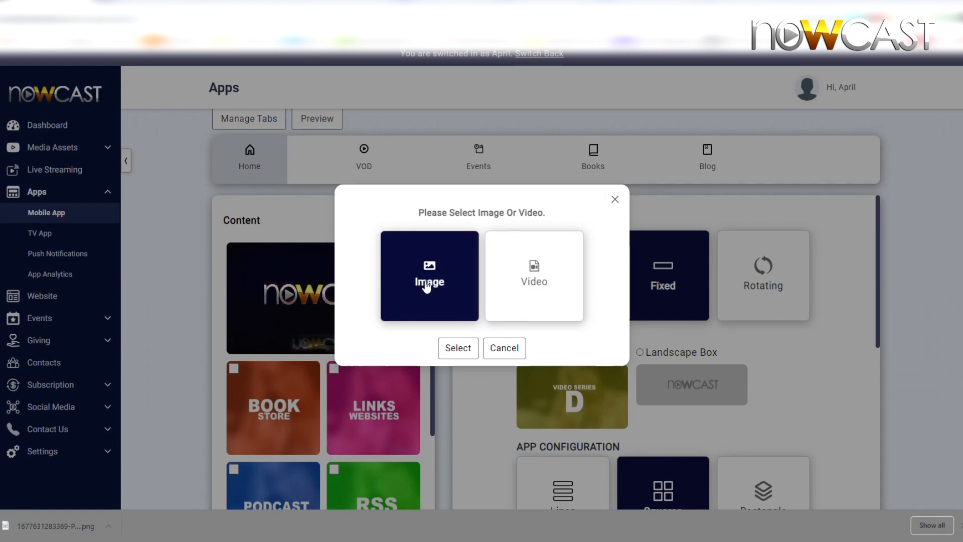
left_click(457, 352)
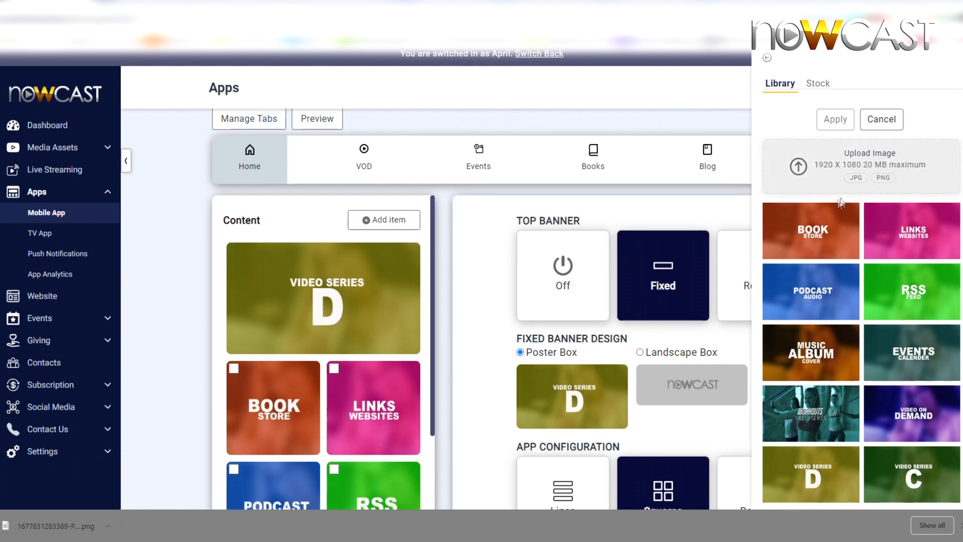
scroll(837, 289, "down", 1)
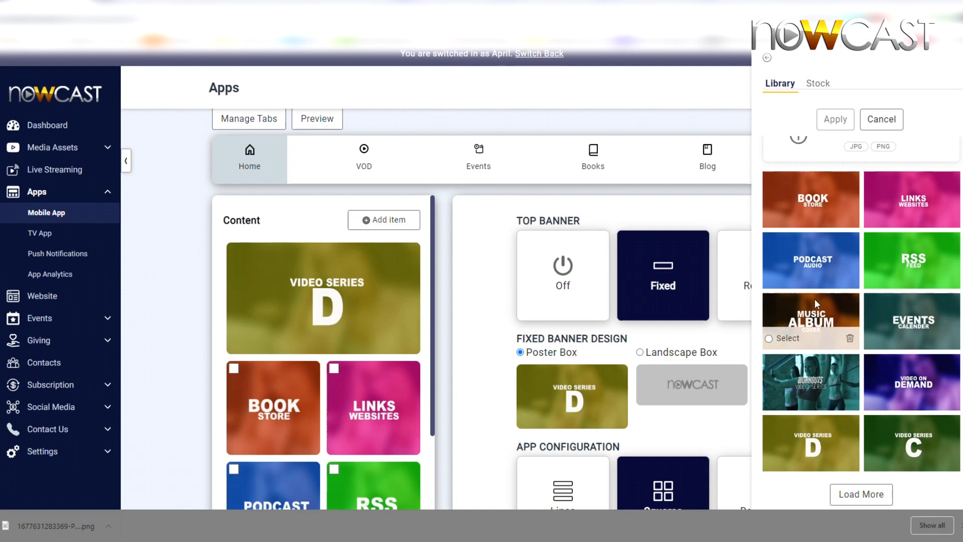
left_click(821, 377)
left_click(835, 119)
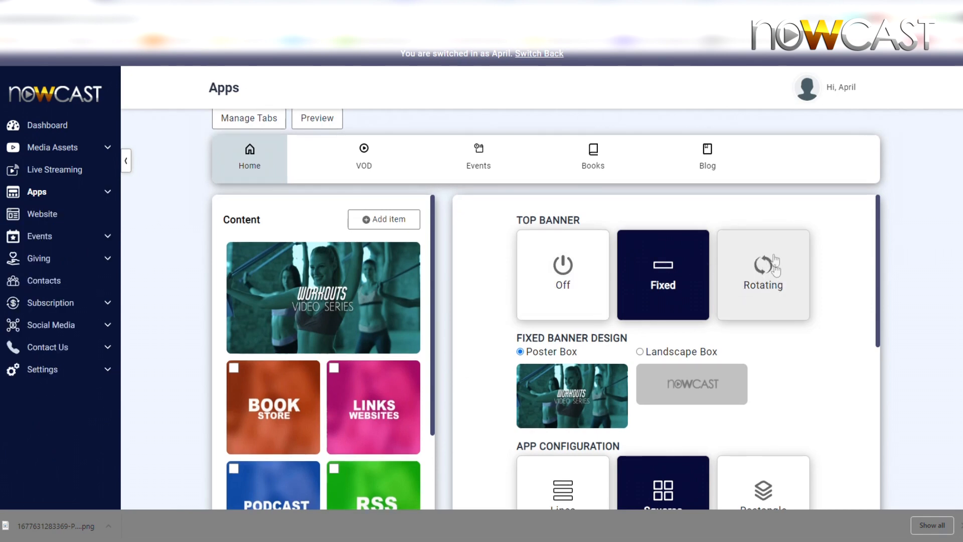
Switch the top banner to Rotating and start adding carousel items for its poster box.
left_click(751, 274)
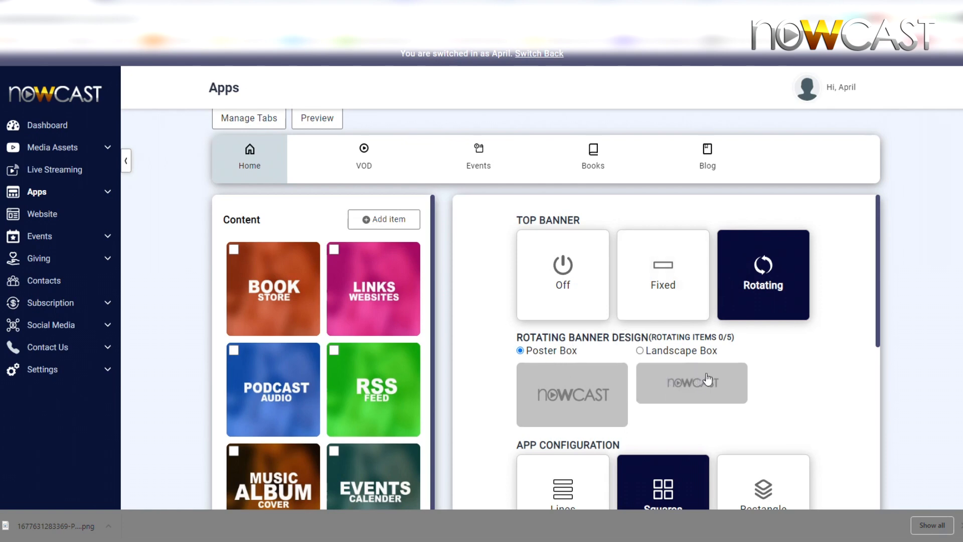
left_click(573, 387)
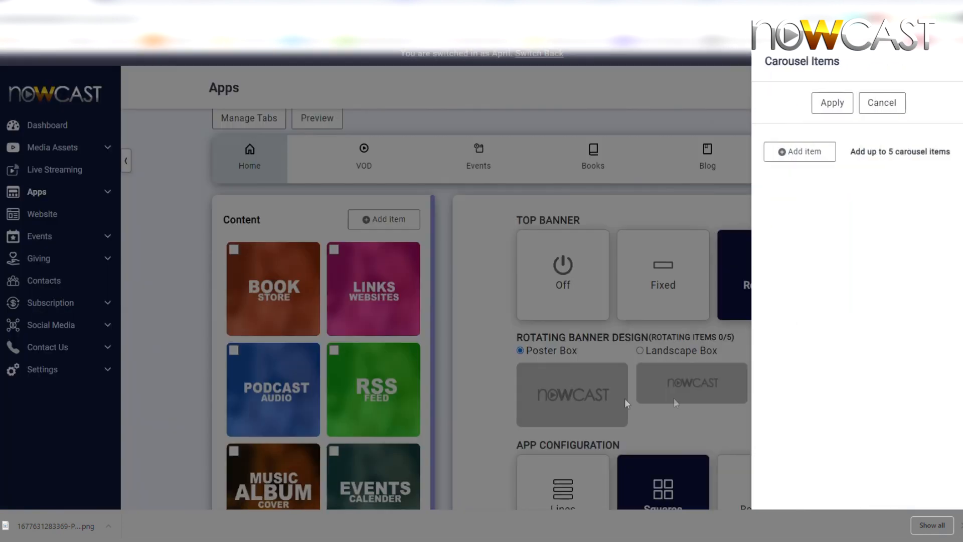
left_click_drag(878, 151, 946, 151)
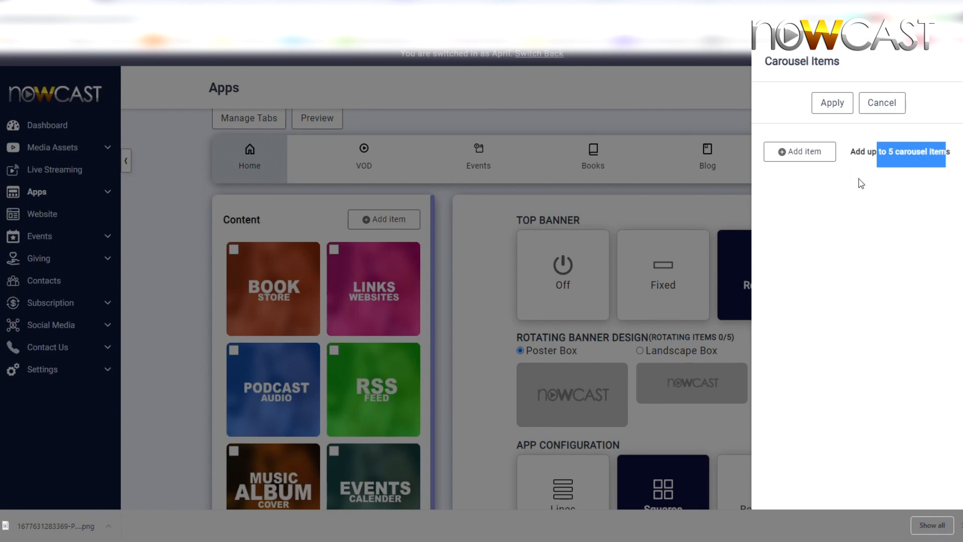
left_click(806, 159)
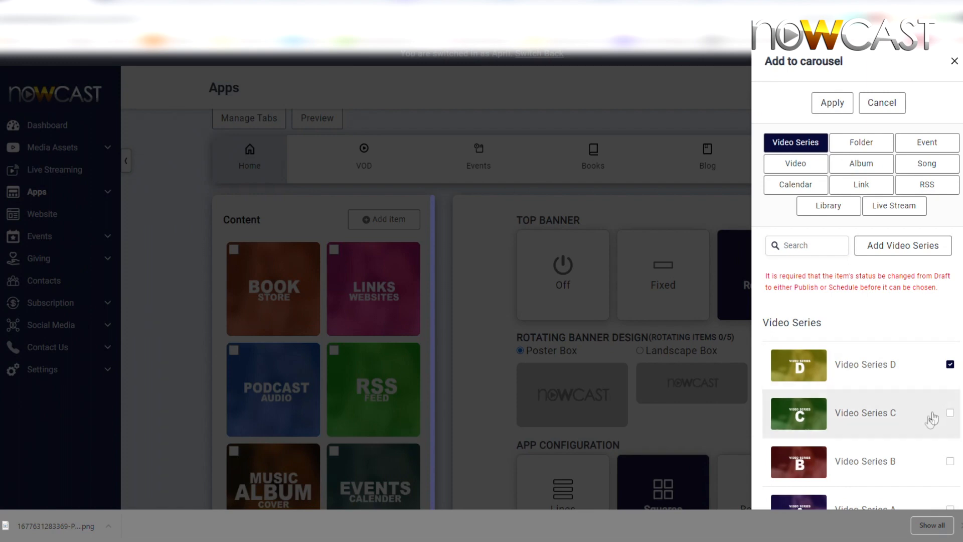
Add Video Series D, C, B and A to the rotating banner's carousel and apply the selection.
left_click(871, 414)
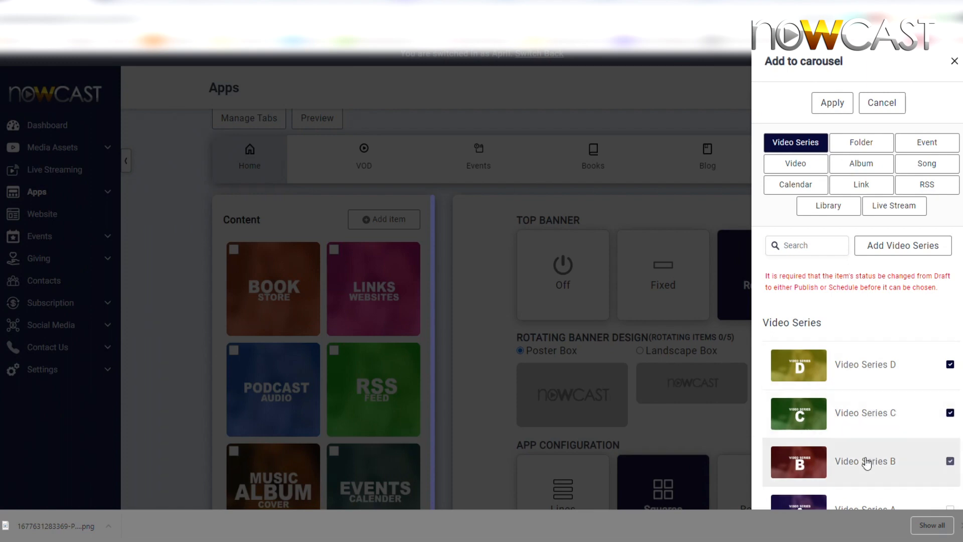
left_click(868, 462)
scroll(868, 462, "down", 1)
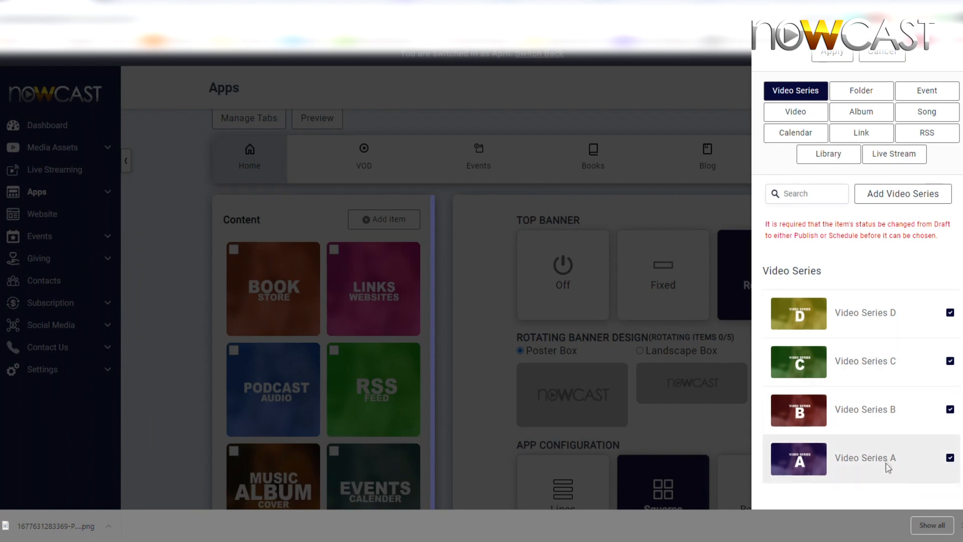
scroll(882, 440, "up", 1)
left_click(827, 104)
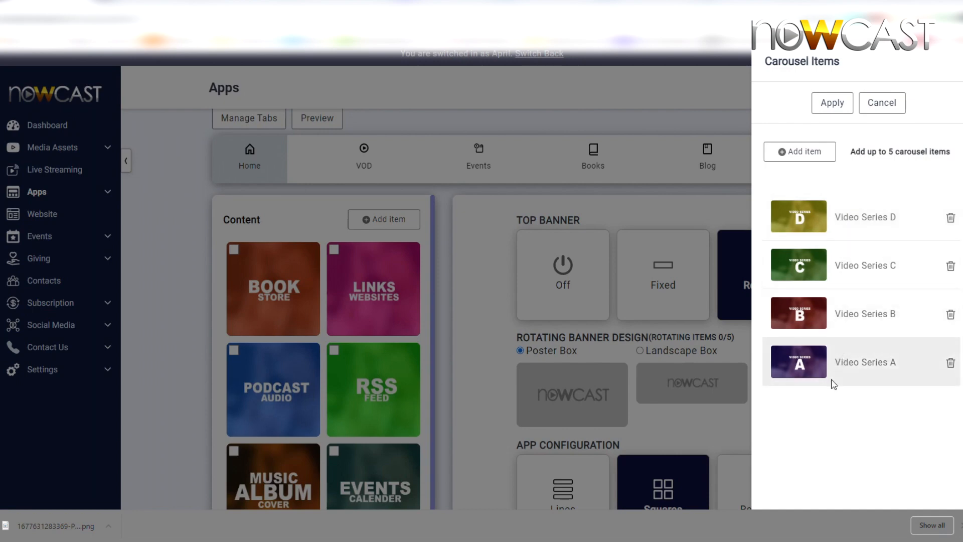
left_click(833, 102)
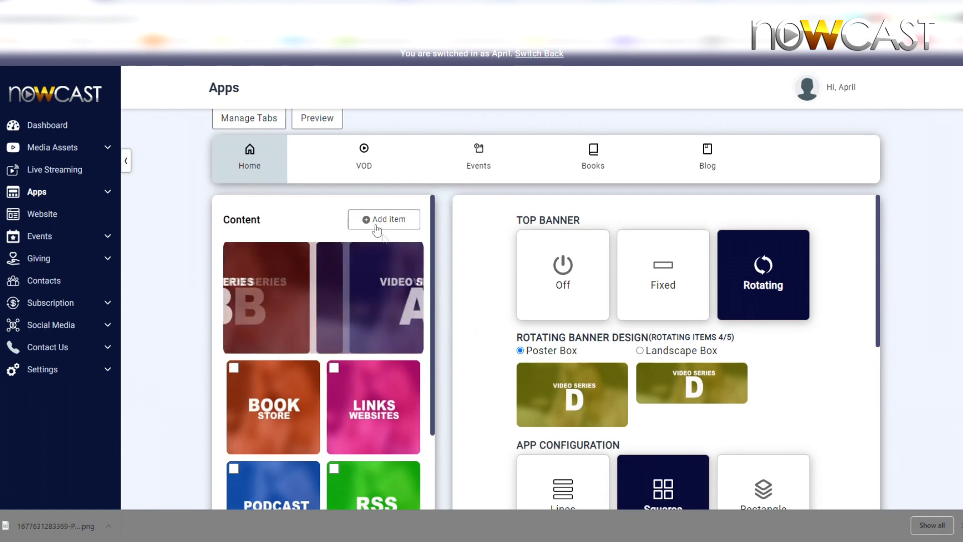
Preview the mobile app's Home screen with the rotating banner, then close the preview window.
scroll(316, 123, "up", 1)
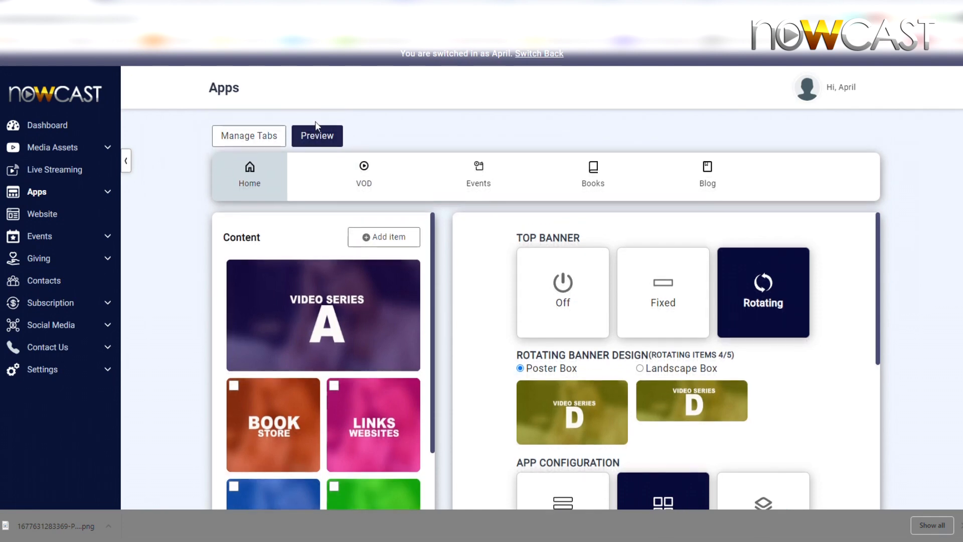
left_click(309, 140)
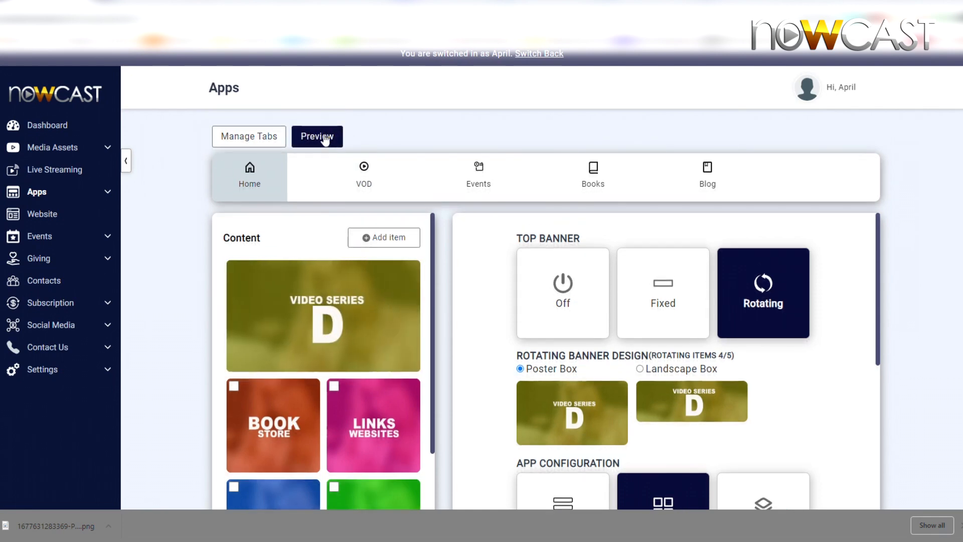
left_click_drag(220, 12, 658, 80)
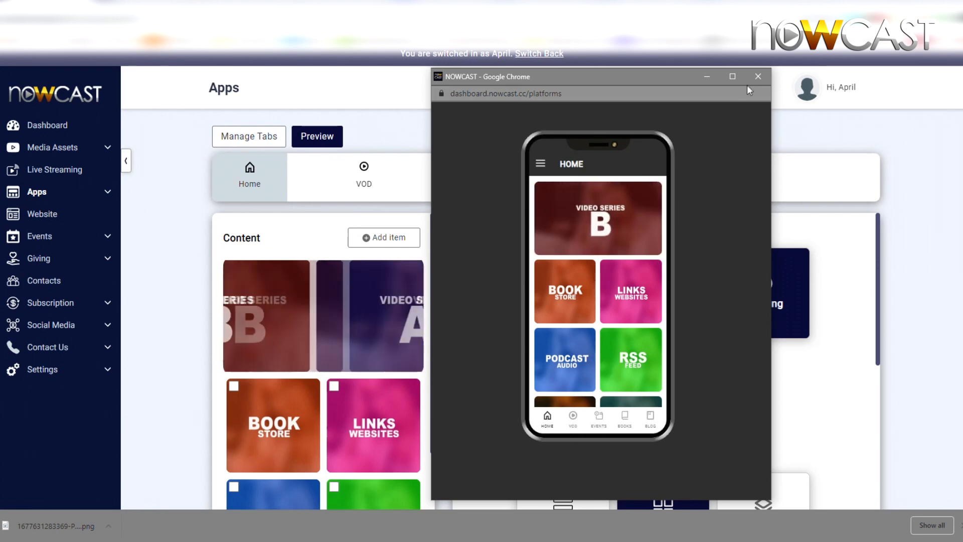
left_click(758, 77)
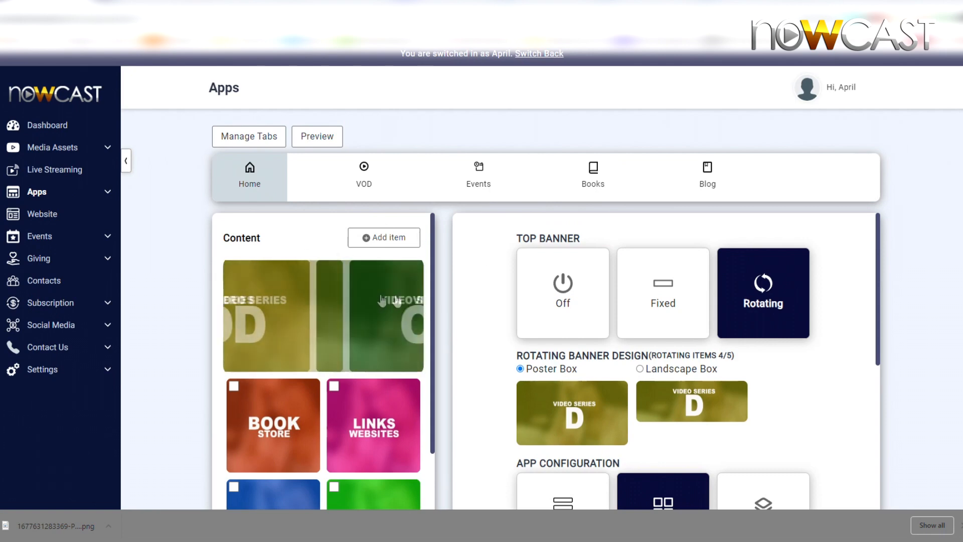
Try the Lines and Squares layouts in the app configuration, and settle on Rectangle for the Home content.
scroll(482, 335, "down", 1)
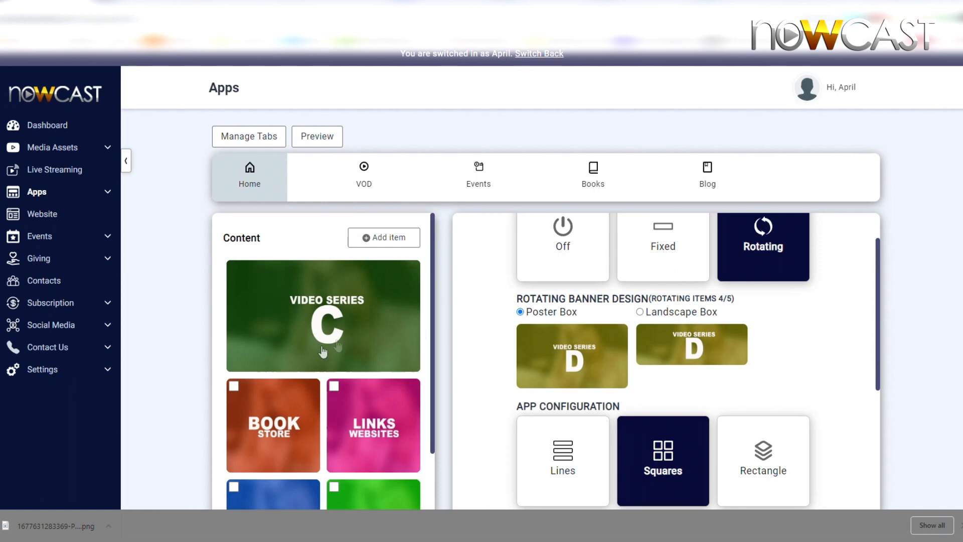
scroll(466, 380, "down", 1)
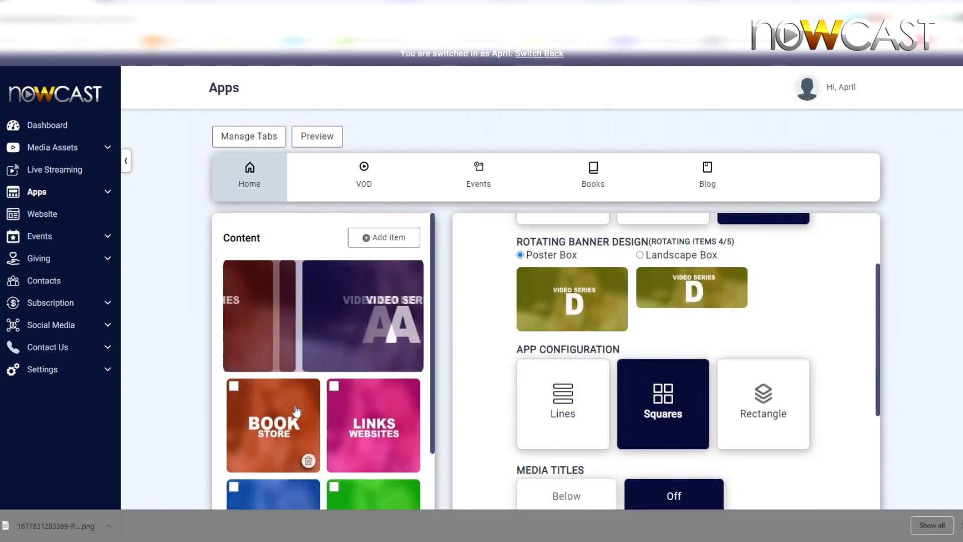
left_click(575, 402)
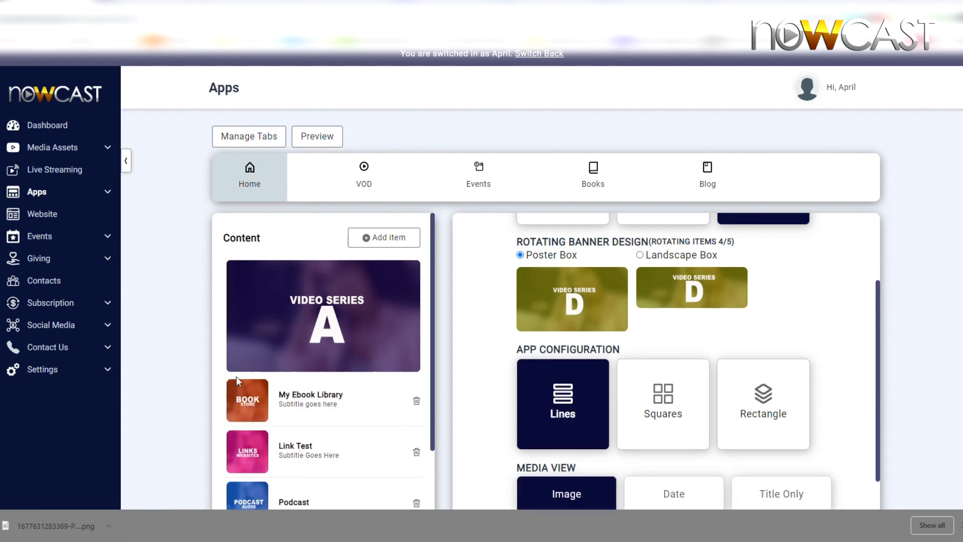
left_click(663, 424)
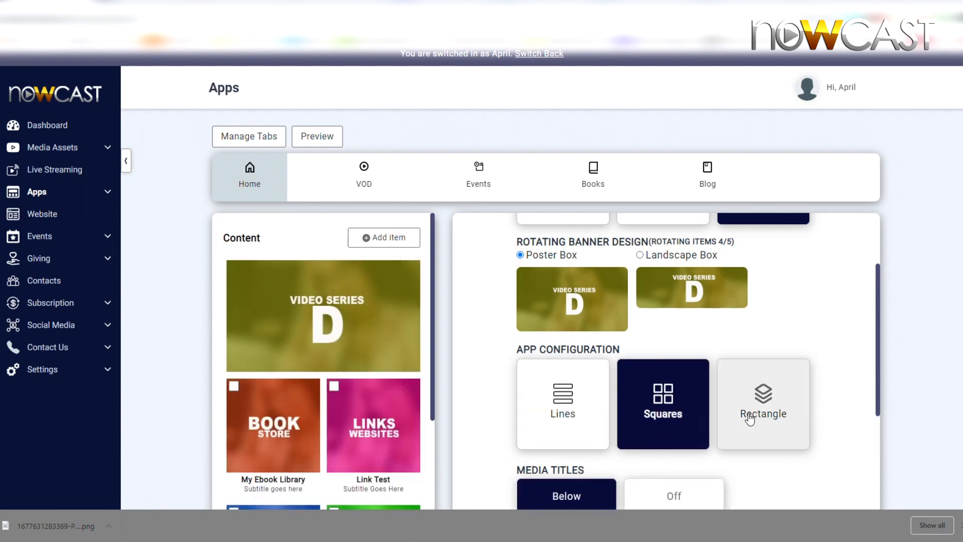
left_click(754, 416)
scroll(334, 408, "down", 4)
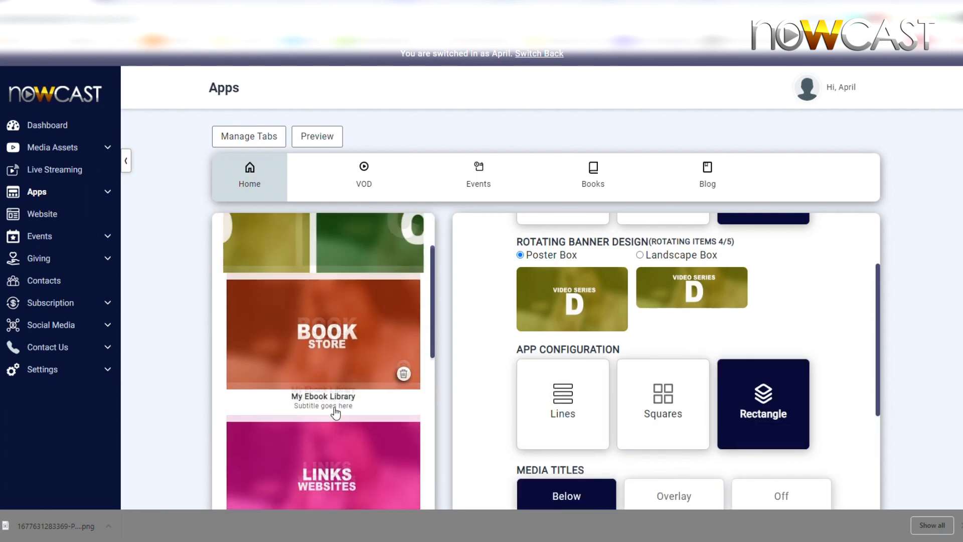
scroll(374, 405, "up", 2)
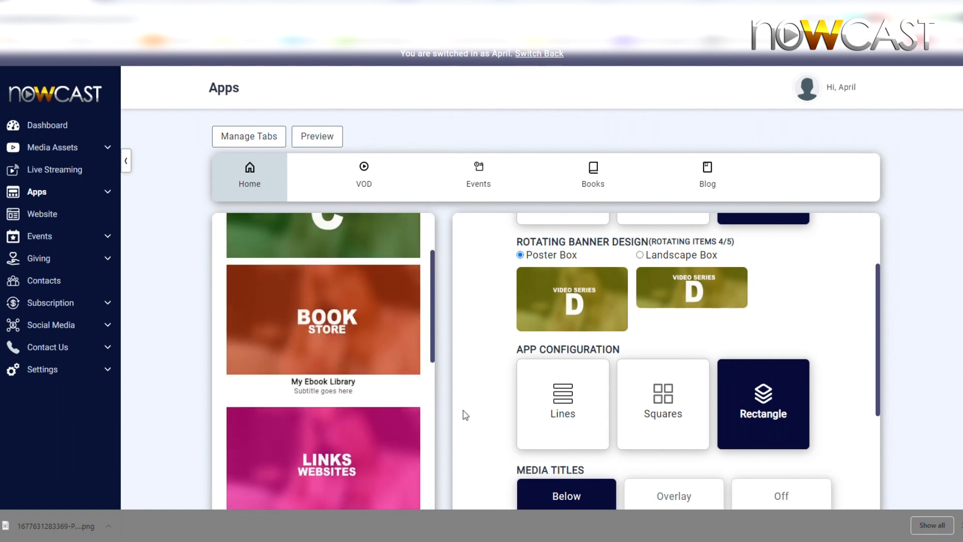
Compare the Overlay and Below media title placements on the content items, and set Media Titles to Off.
scroll(465, 417, "down", 1)
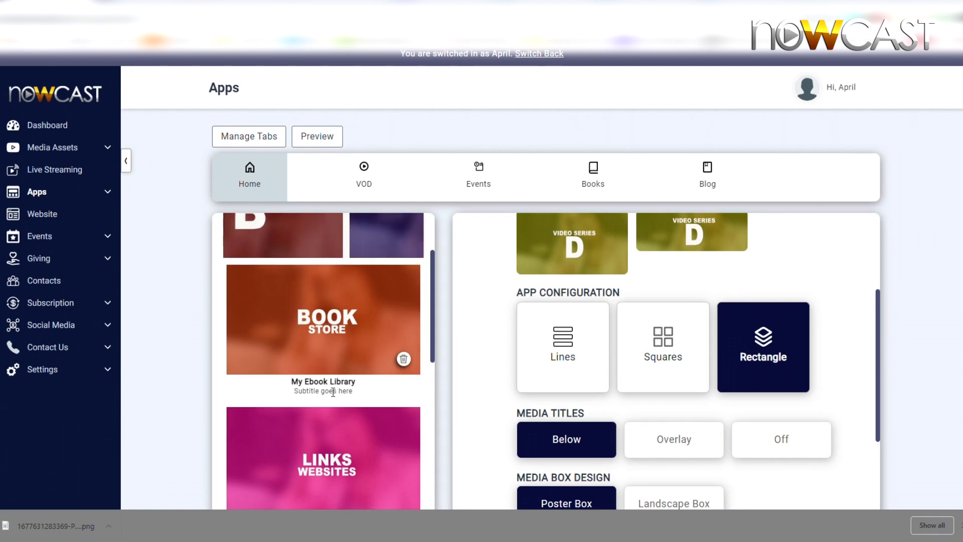
scroll(331, 397, "down", 1)
scroll(330, 400, "down", 1)
scroll(349, 417, "up", 2)
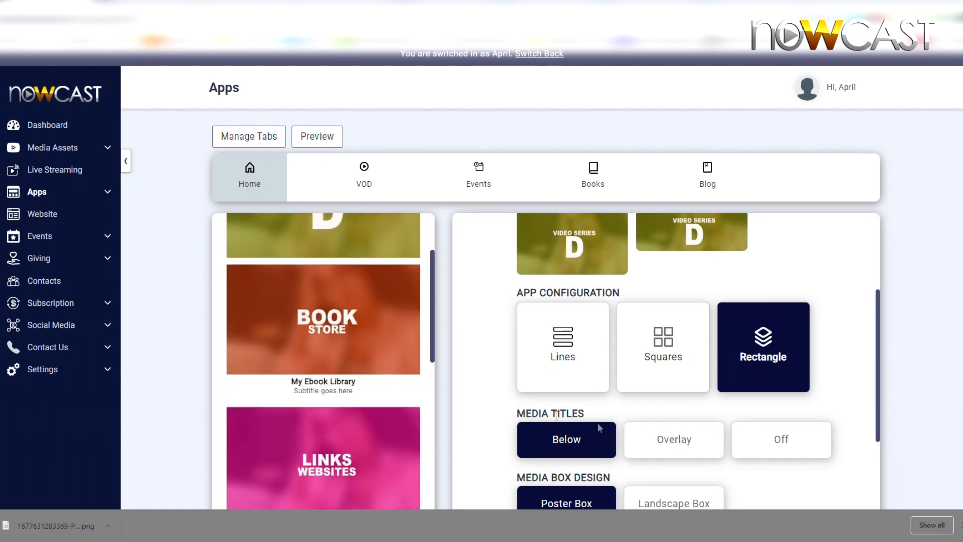
left_click(681, 444)
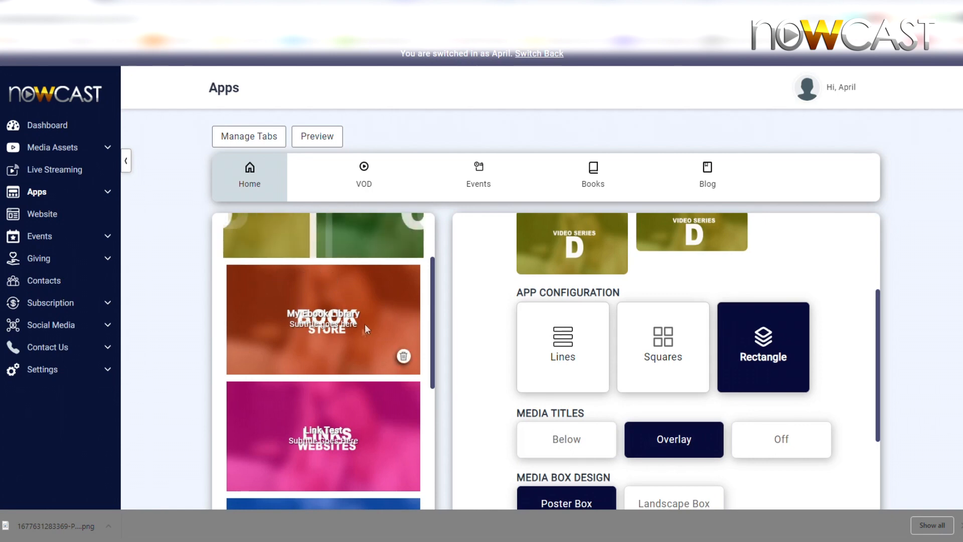
scroll(324, 323, "up", 1)
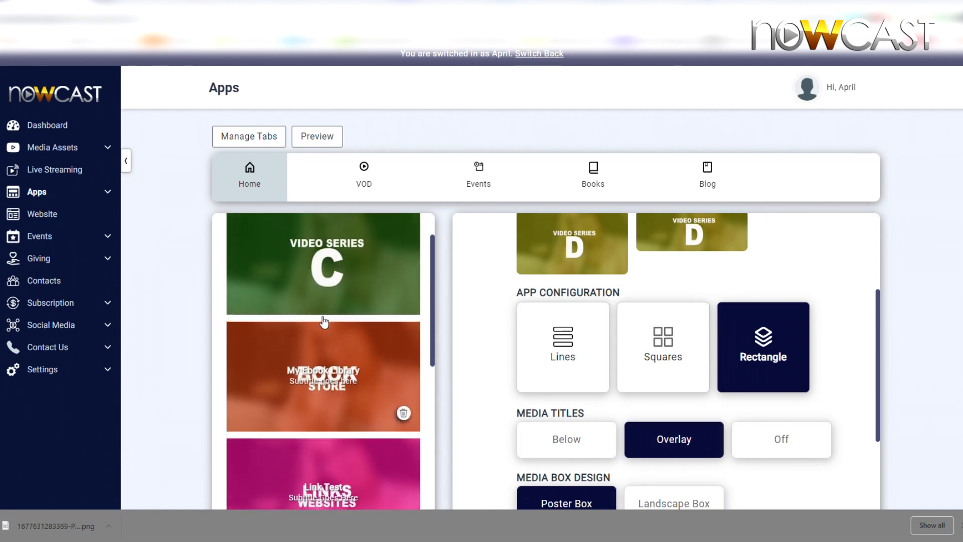
scroll(324, 282, "up", 2)
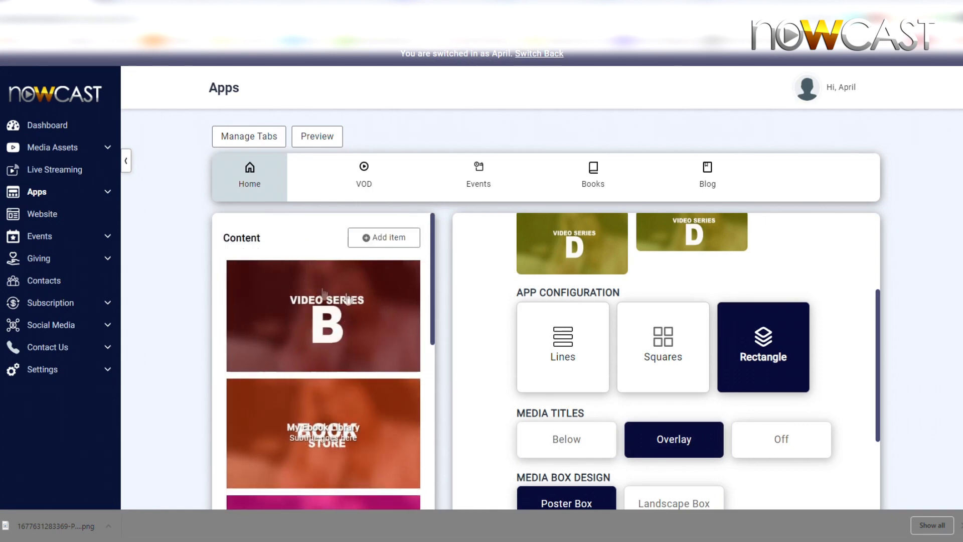
scroll(326, 411, "down", 1)
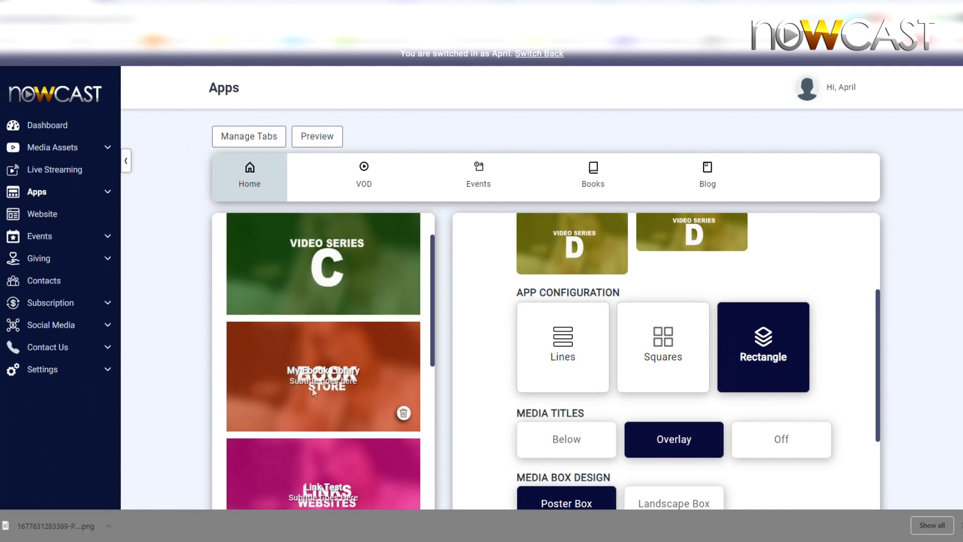
left_click(567, 445)
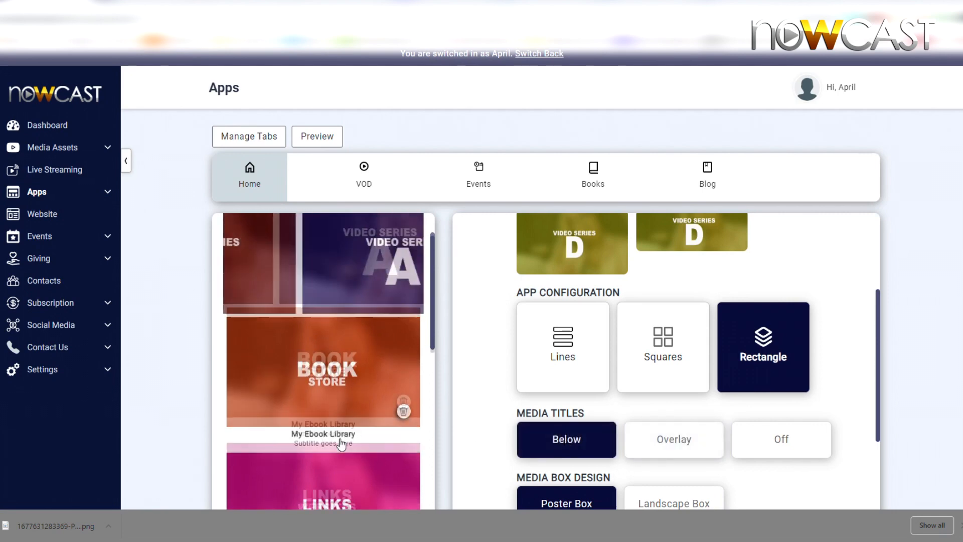
scroll(342, 444, "down", 3)
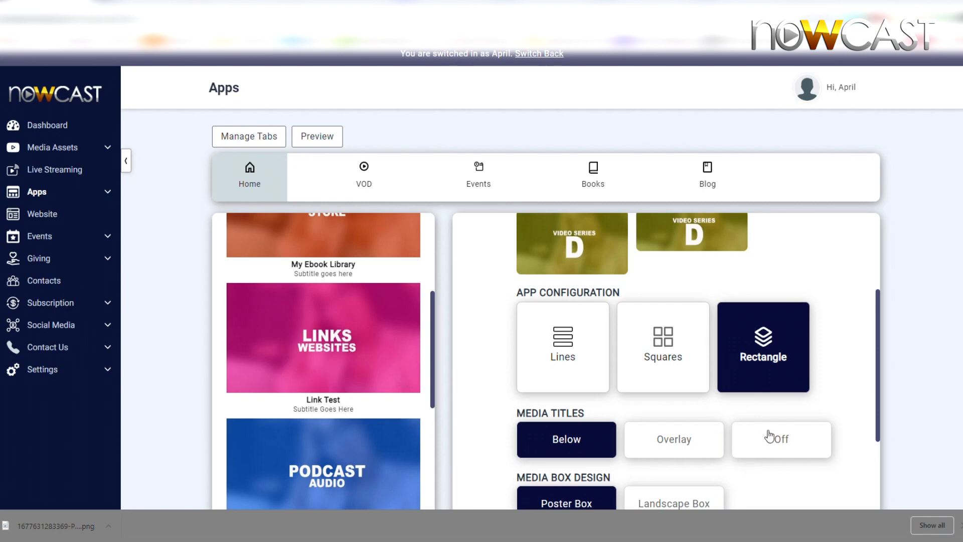
left_click(768, 435)
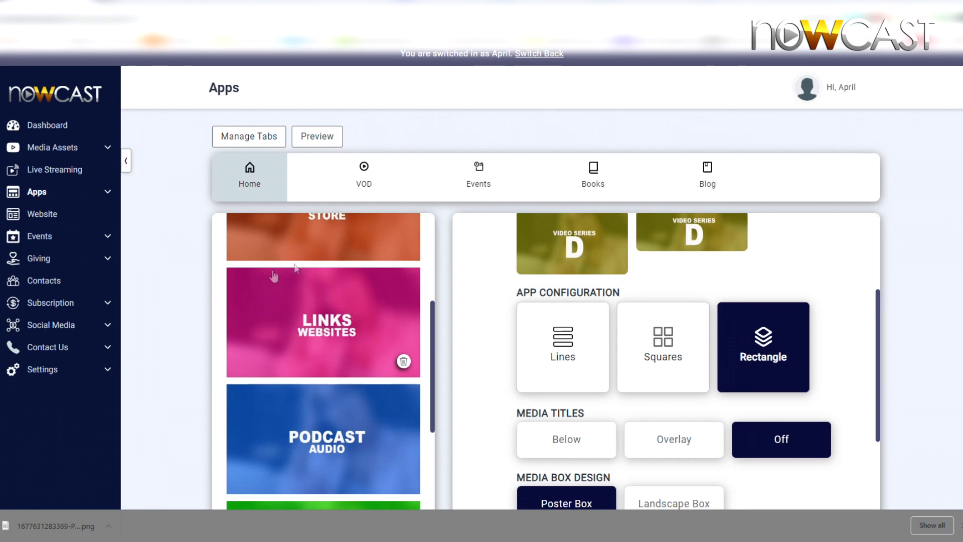
Compare the Poster Box and Landscape Box media box designs, and choose Landscape Box for the content items.
scroll(487, 372, "down", 2)
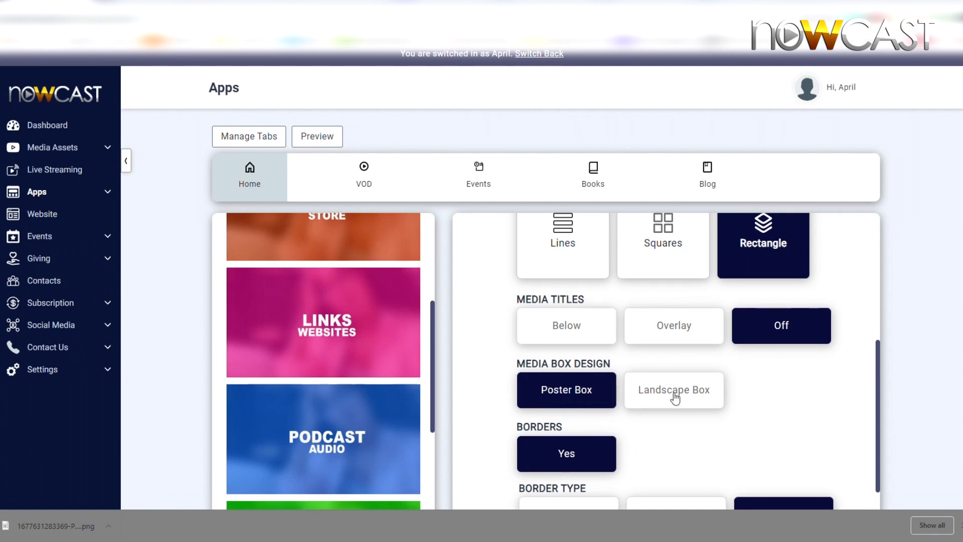
left_click(675, 395)
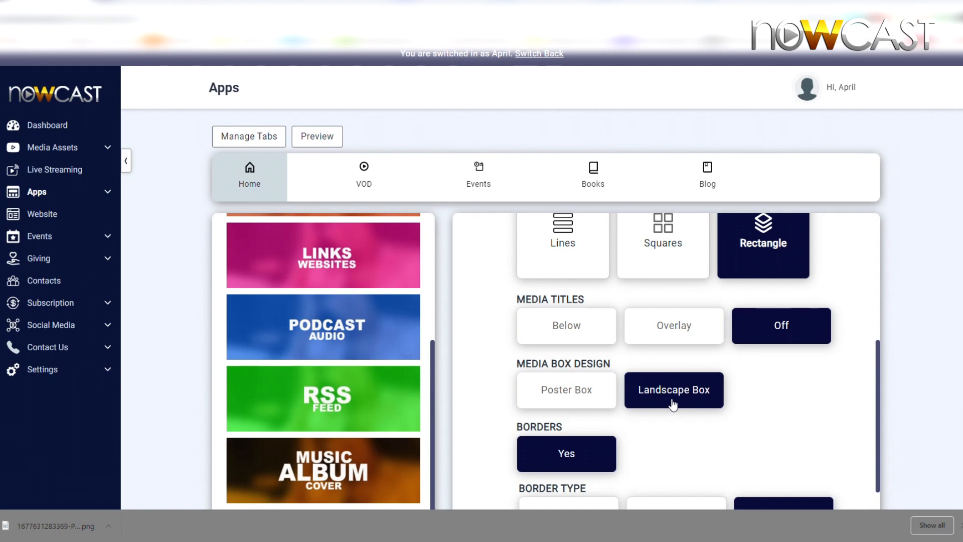
left_click(537, 400)
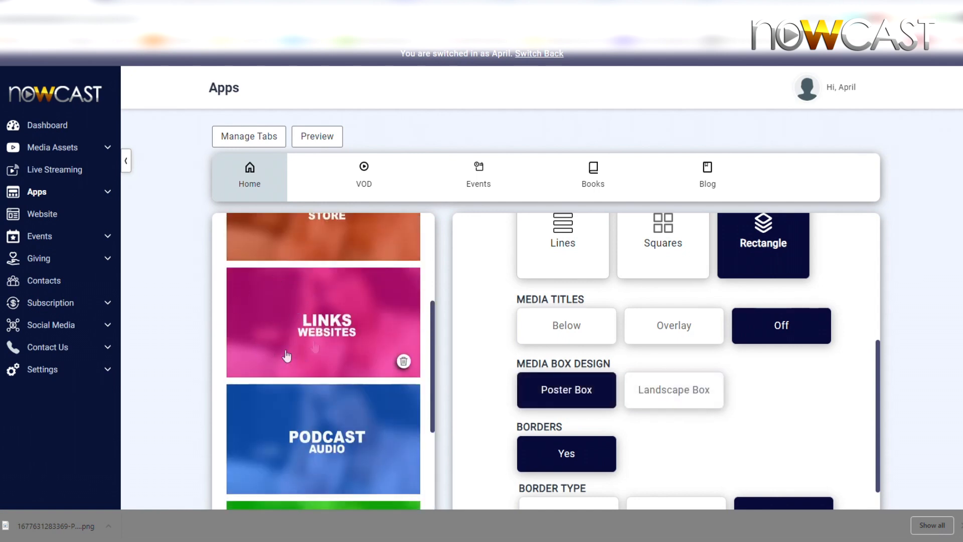
left_click(654, 403)
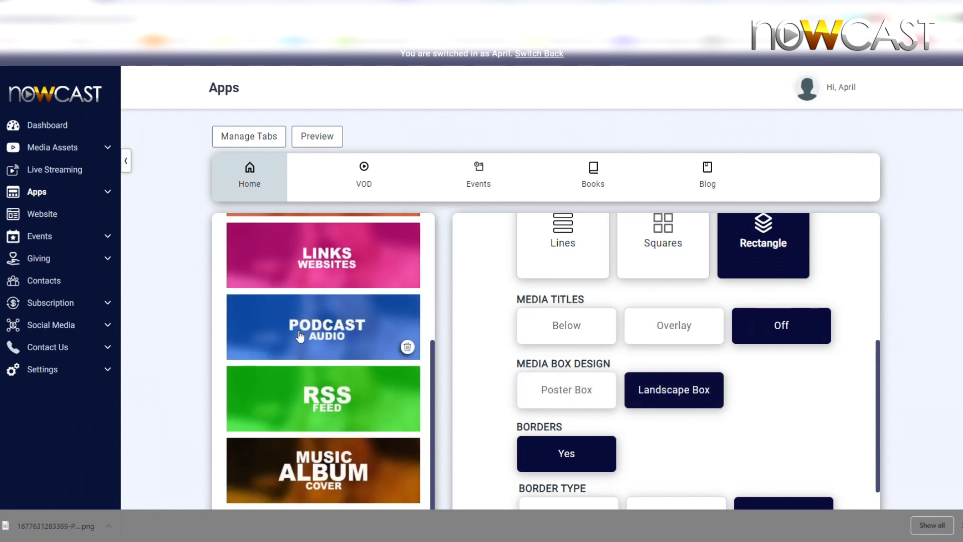
Turn the content items' borders off, review the borderless layout, and turn the borders back on.
scroll(552, 392, "down", 1)
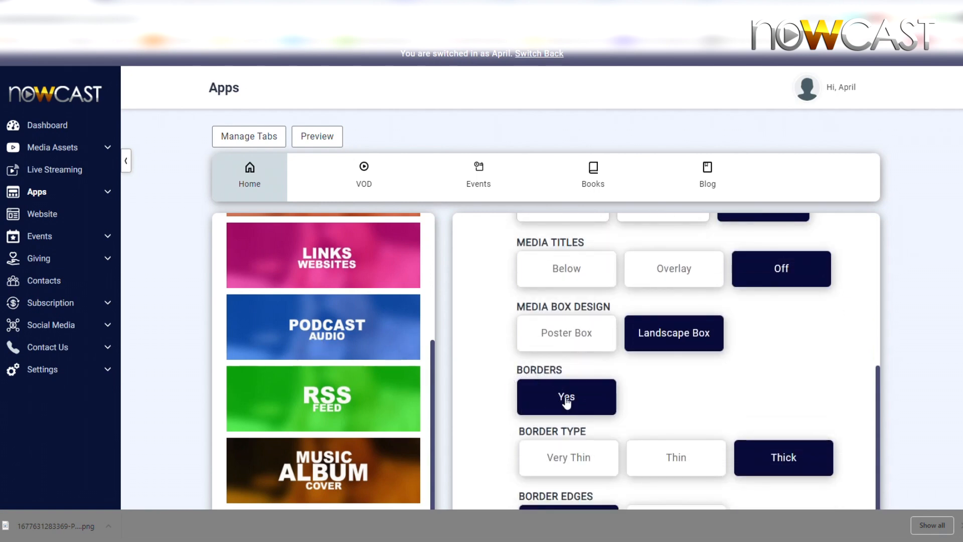
left_click(567, 401)
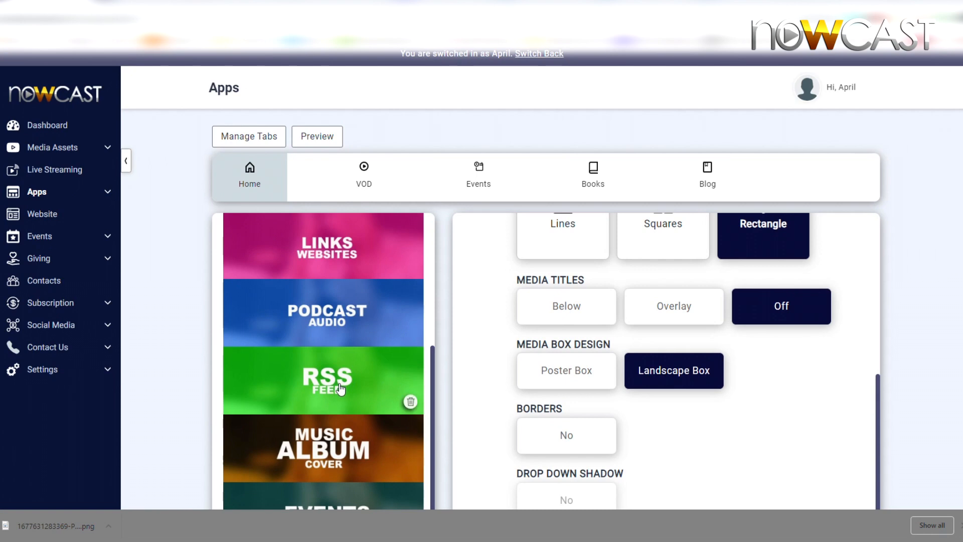
scroll(340, 389, "up", 5)
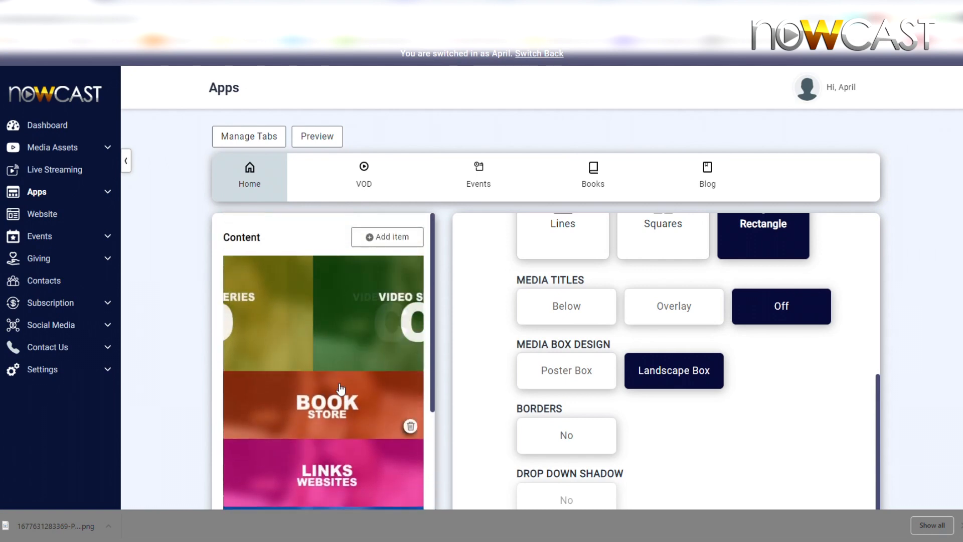
scroll(340, 389, "down", 5)
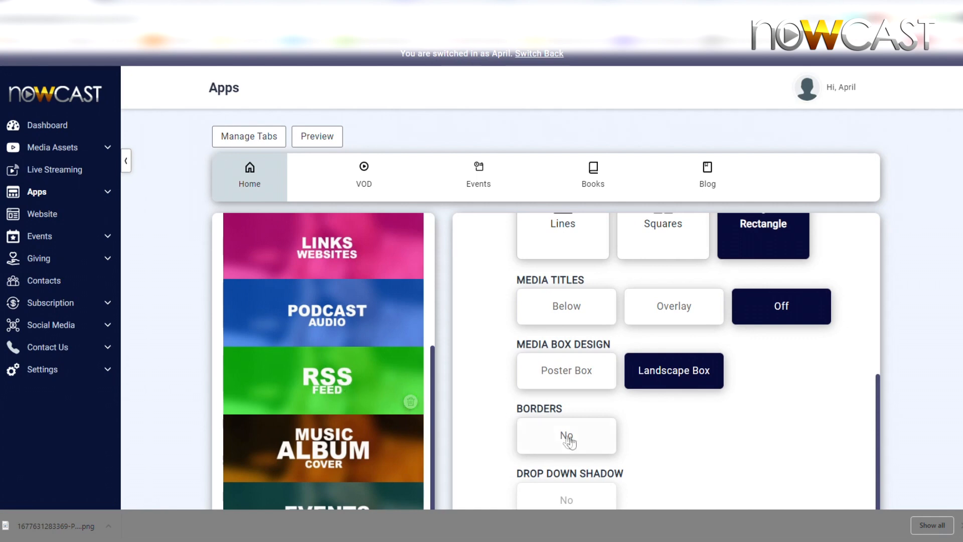
left_click(566, 437)
Try the Thin and Very Thin border types on the content items, and return the border type to Thick.
scroll(577, 437, "down", 1)
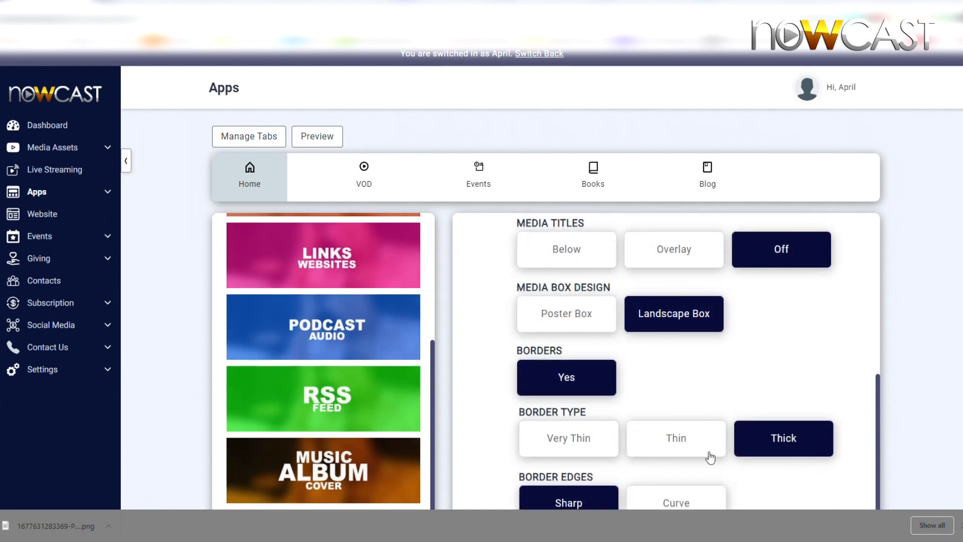
left_click(681, 448)
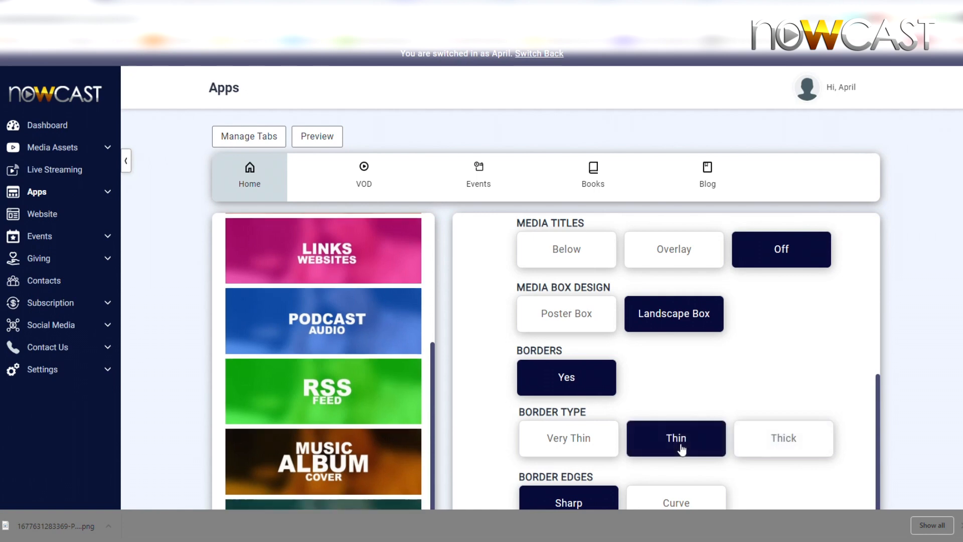
left_click(586, 446)
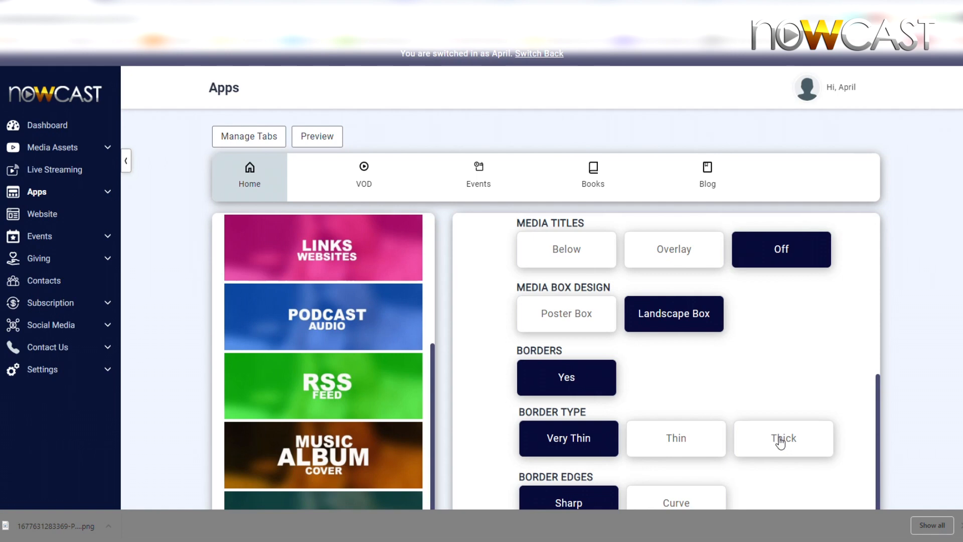
left_click(781, 442)
Set the border edges to Curve and review the rounded content items.
scroll(502, 423, "down", 1)
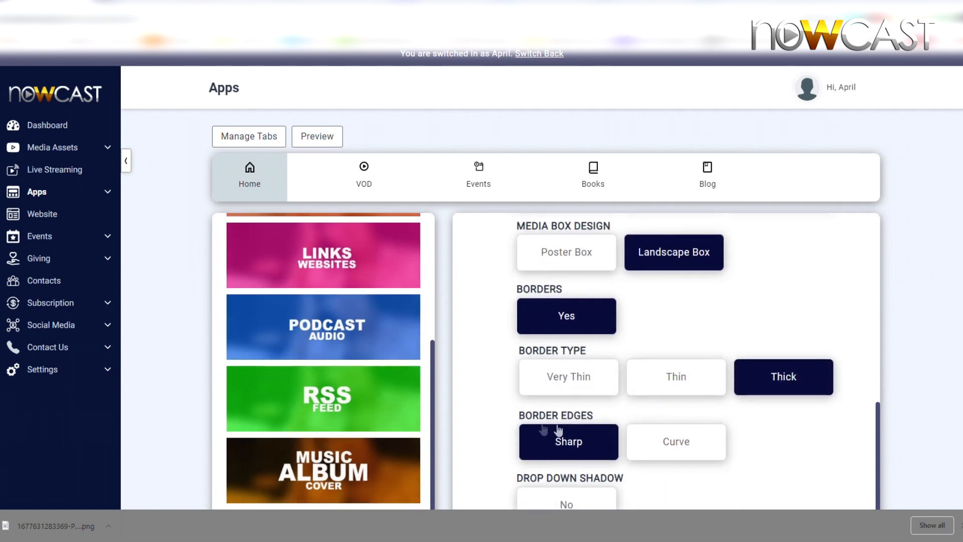
mouse_move(405, 374)
left_click(675, 449)
mouse_move(384, 380)
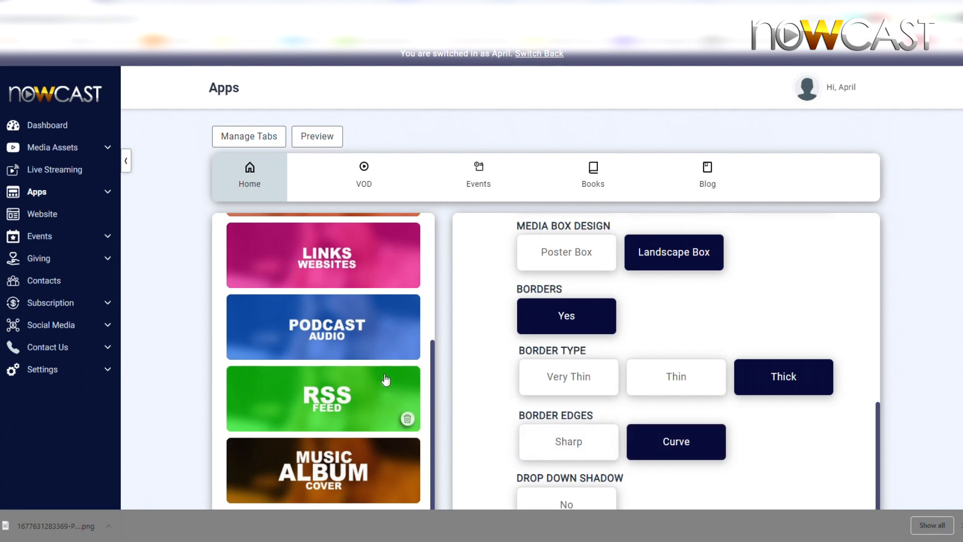
scroll(353, 388, "up", 5)
scroll(391, 397, "down", 3)
Turn on the drop down shadow for the content items and review the resulting Home layout and its settings.
scroll(484, 395, "down", 3)
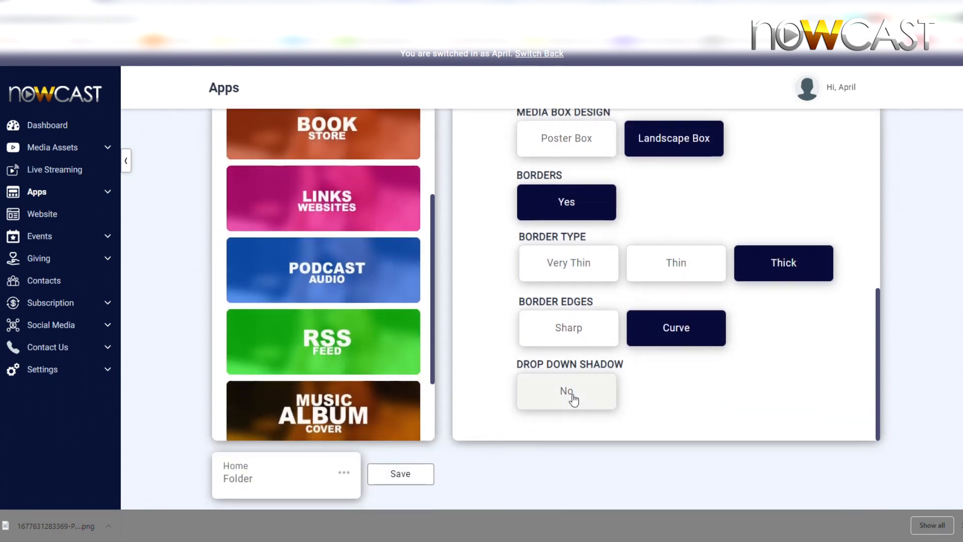
left_click(570, 397)
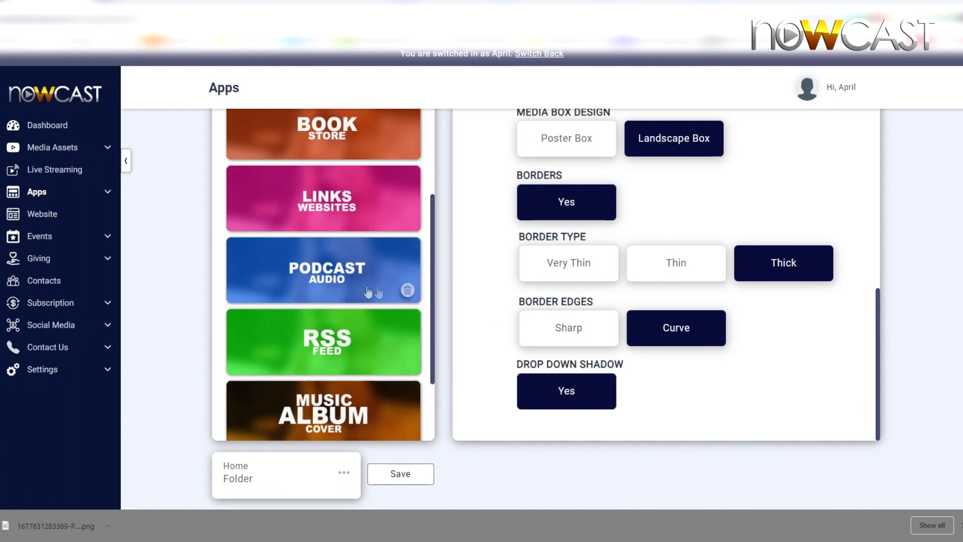
scroll(349, 292, "up", 2)
scroll(349, 292, "up", 2)
scroll(501, 297, "up", 3)
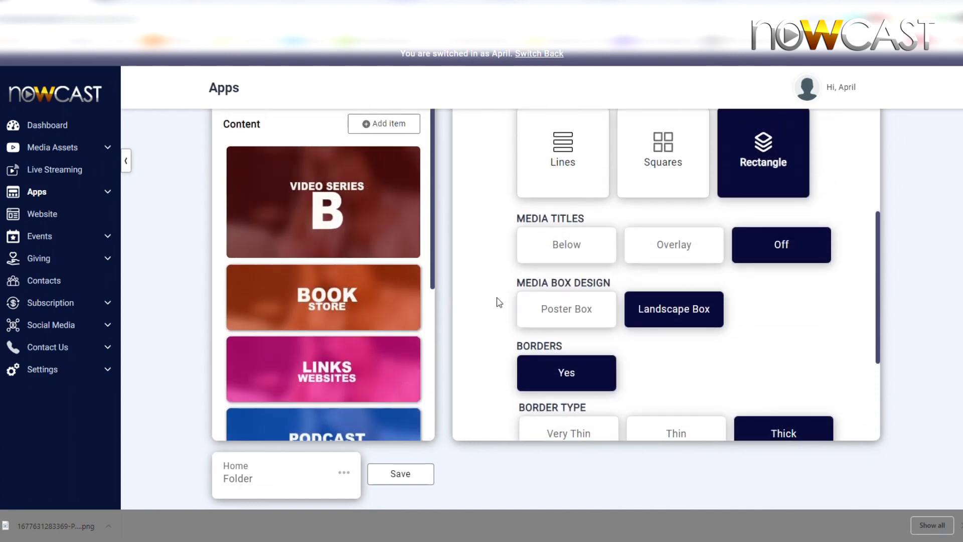
scroll(506, 332, "up", 3)
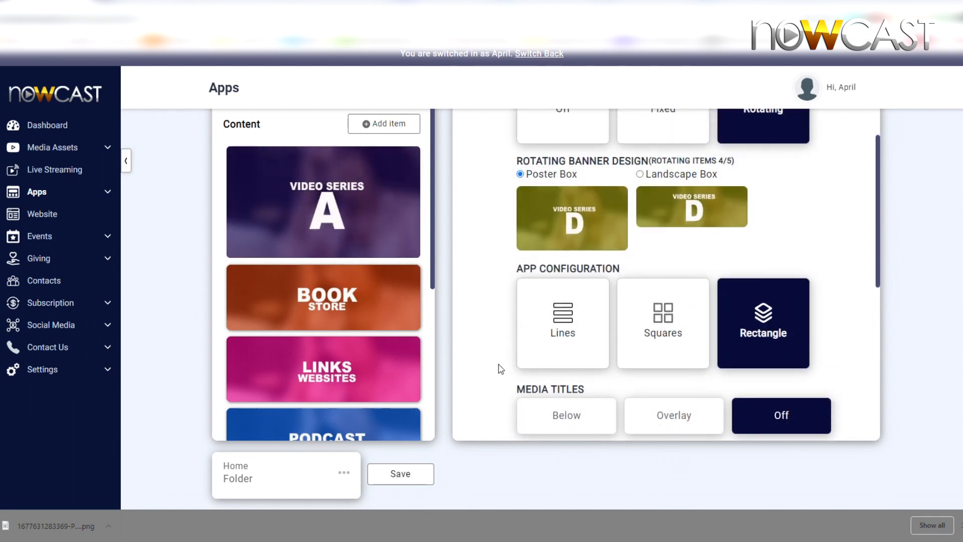
scroll(501, 369, "up", 1)
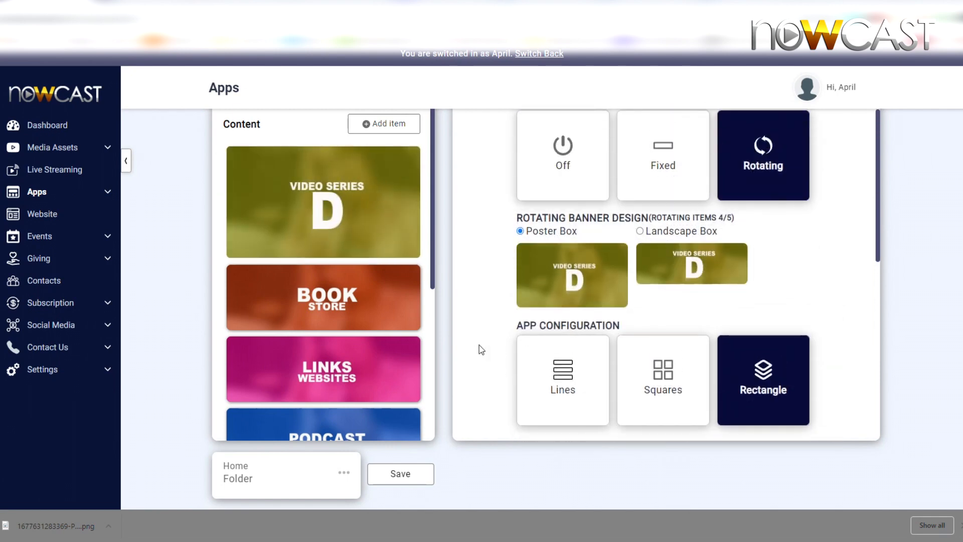
scroll(481, 350, "down", 1)
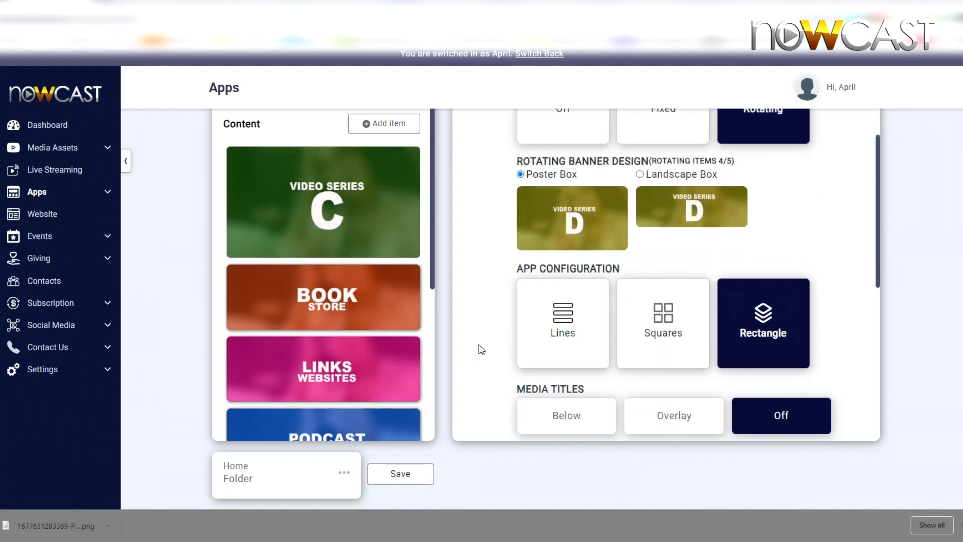
scroll(481, 350, "down", 1)
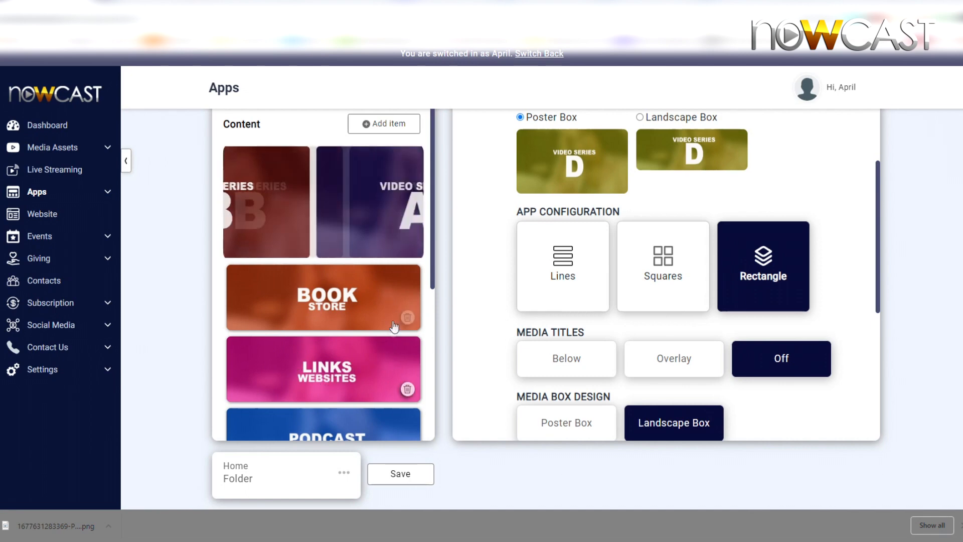
Reorder the rectangle content items by moving Podcast Audio above Links Websites and moving Links Websites above Book Store.
scroll(371, 333, "down", 1)
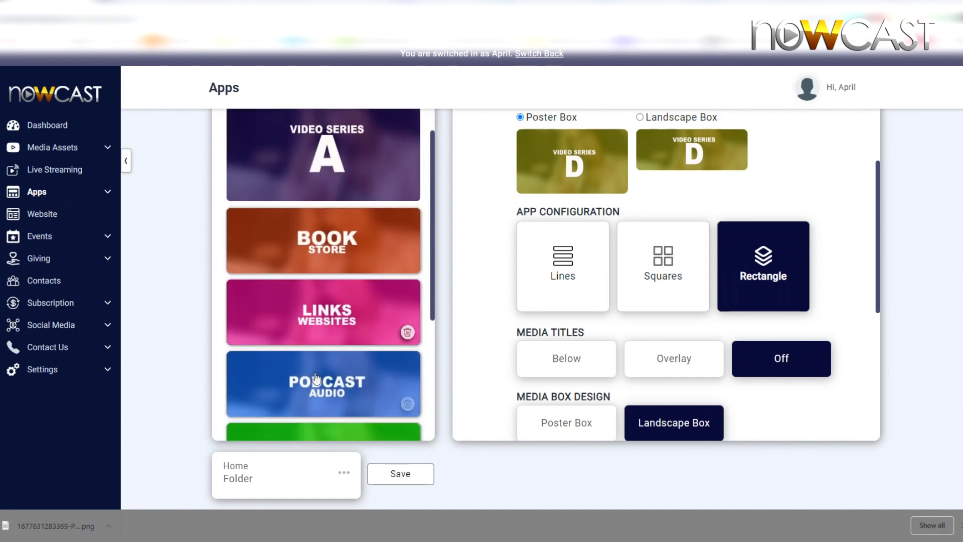
left_click_drag(315, 388, 312, 316)
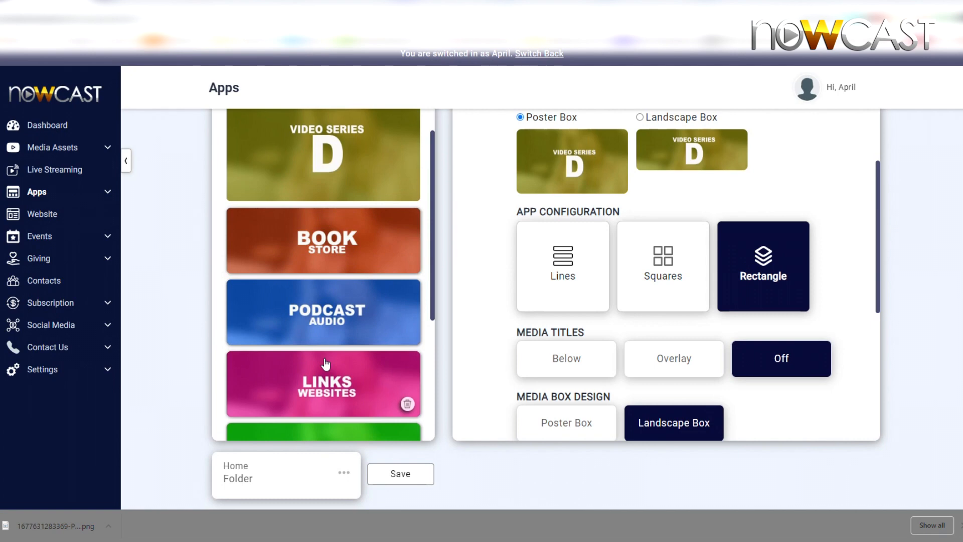
left_click_drag(321, 397, 323, 248)
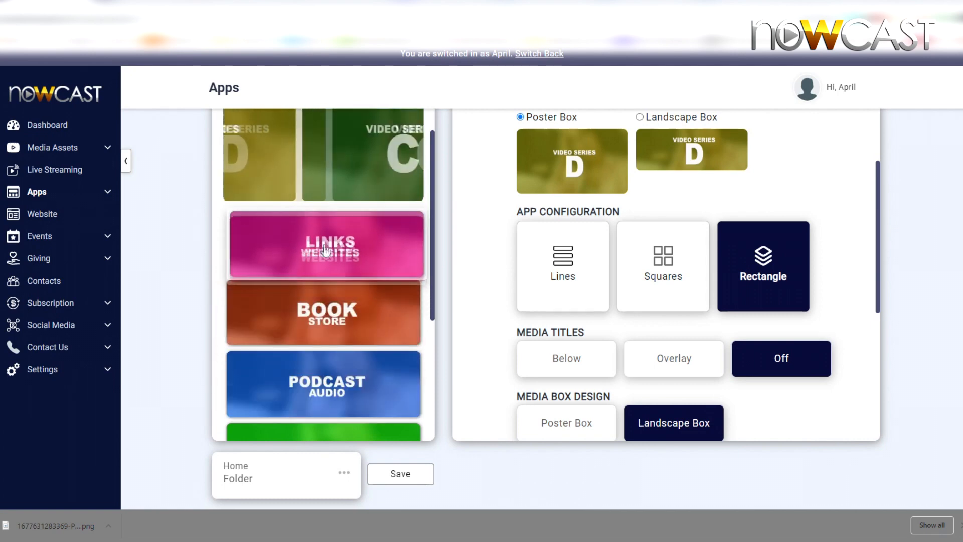
Rearrange the content items below Book Store into the order Podcast Audio, Events Calender, Music Album Cover, RSS Feed.
scroll(365, 312, "down", 3)
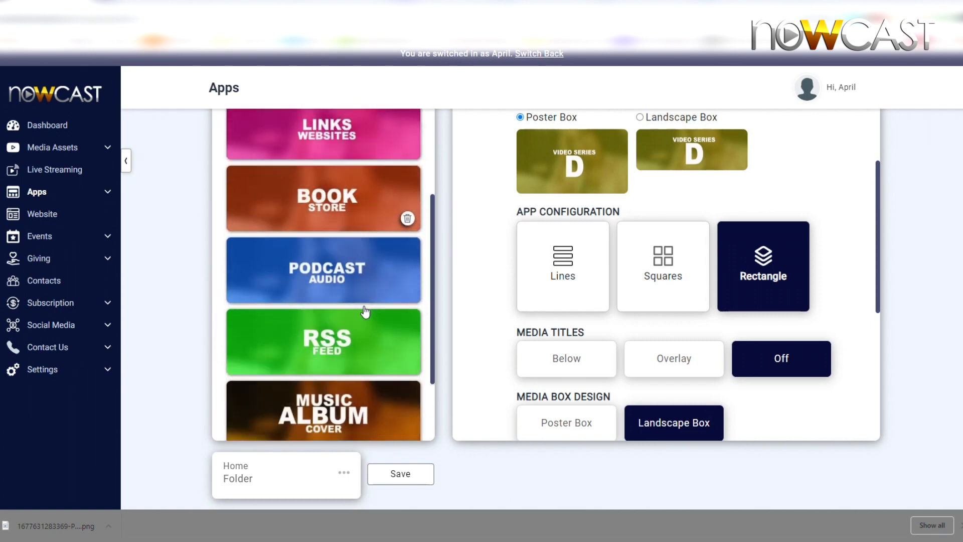
left_click_drag(341, 372, 357, 314)
scroll(362, 329, "down", 1)
left_click_drag(350, 375, 348, 235)
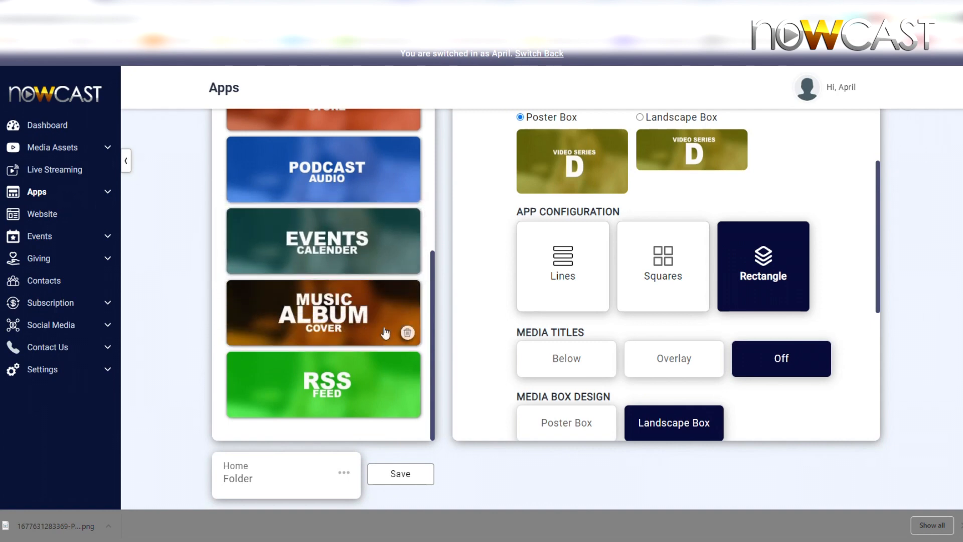
Switch the app configuration to Lines and move Link Test below Even'ts Calendar.
left_click(563, 274)
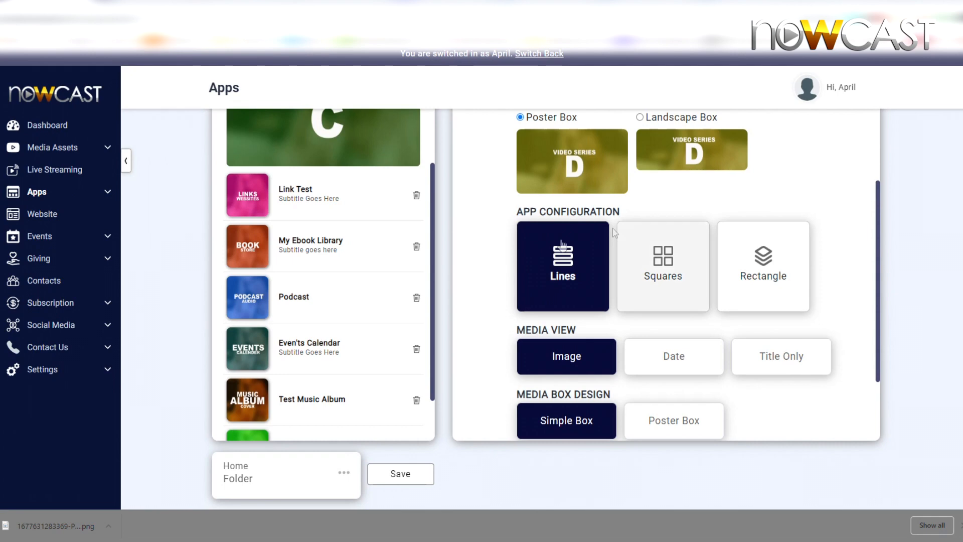
left_click_drag(305, 200, 303, 349)
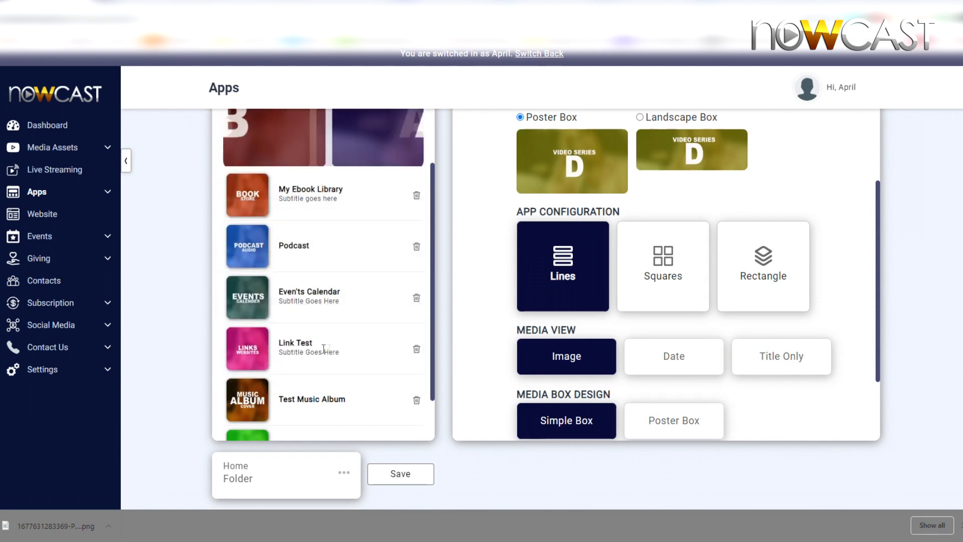
Switch the app configuration to Squares and move Link Test to the first position, ahead of My Ebook Library.
left_click(657, 269)
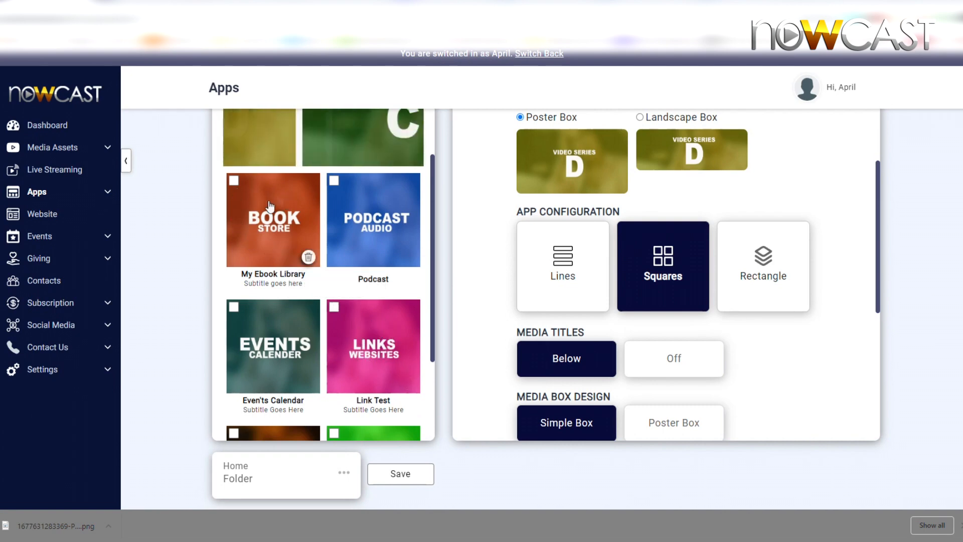
left_click(335, 305)
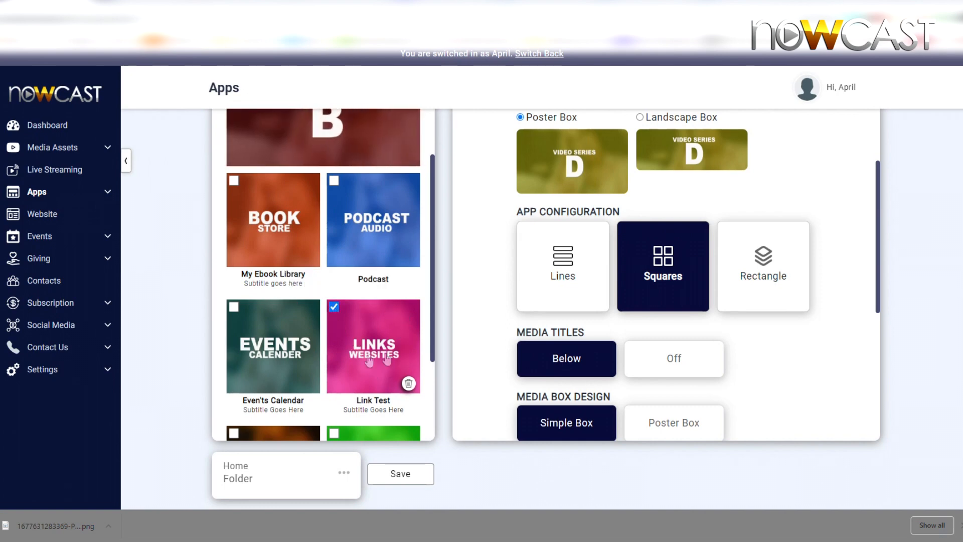
left_click(234, 182)
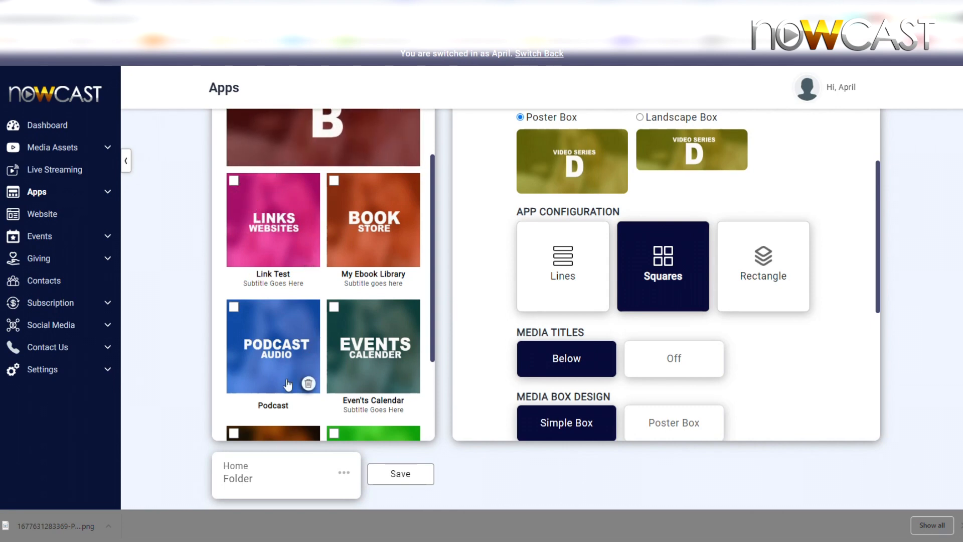
Move Test Music Album into the second square position, ahead of My Ebook Library.
scroll(401, 355, "down", 2)
scroll(402, 355, "down", 1)
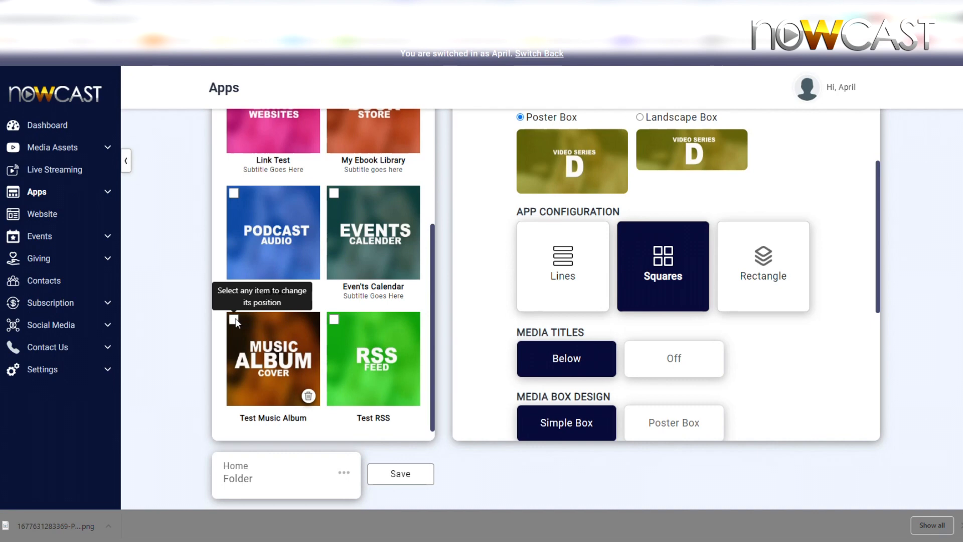
scroll(342, 244, "up", 2)
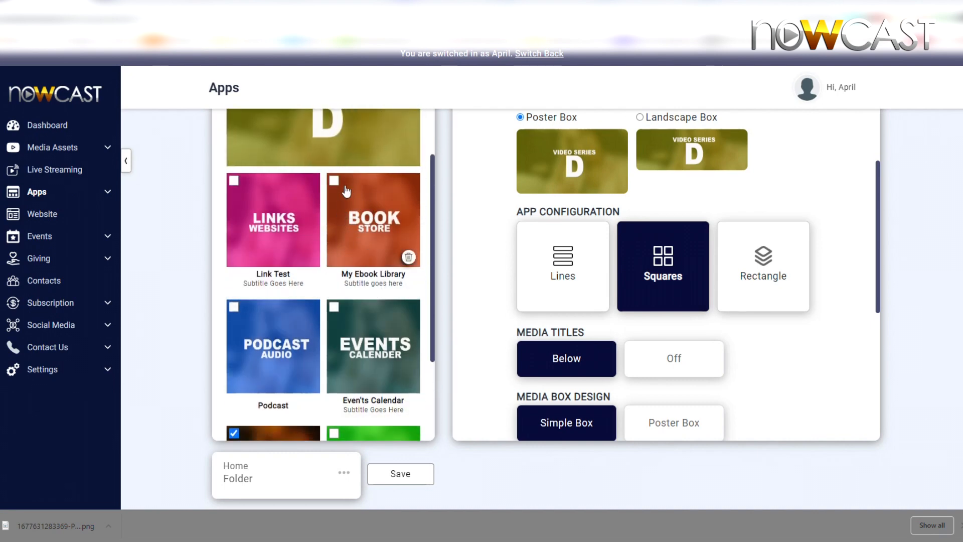
scroll(312, 327, "down", 1)
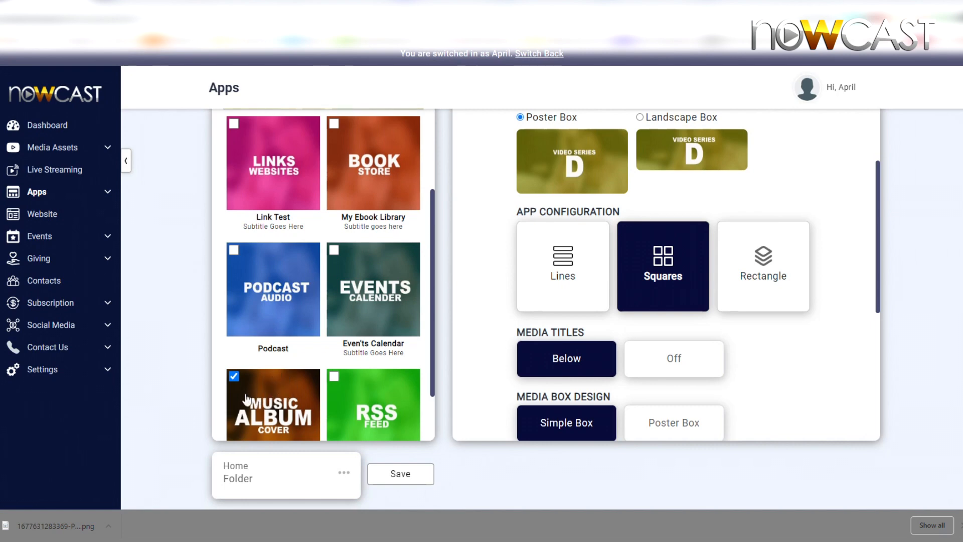
scroll(357, 244, "up", 1)
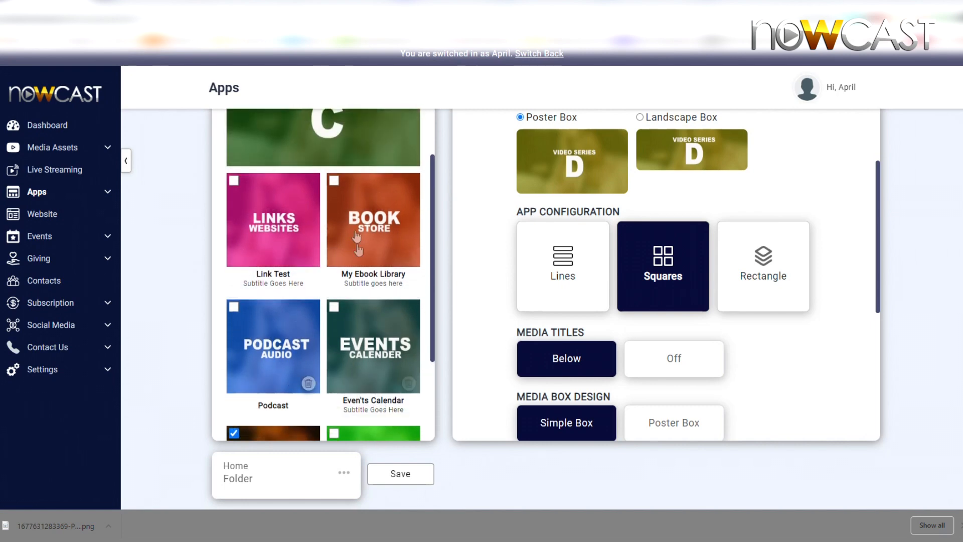
left_click(333, 179)
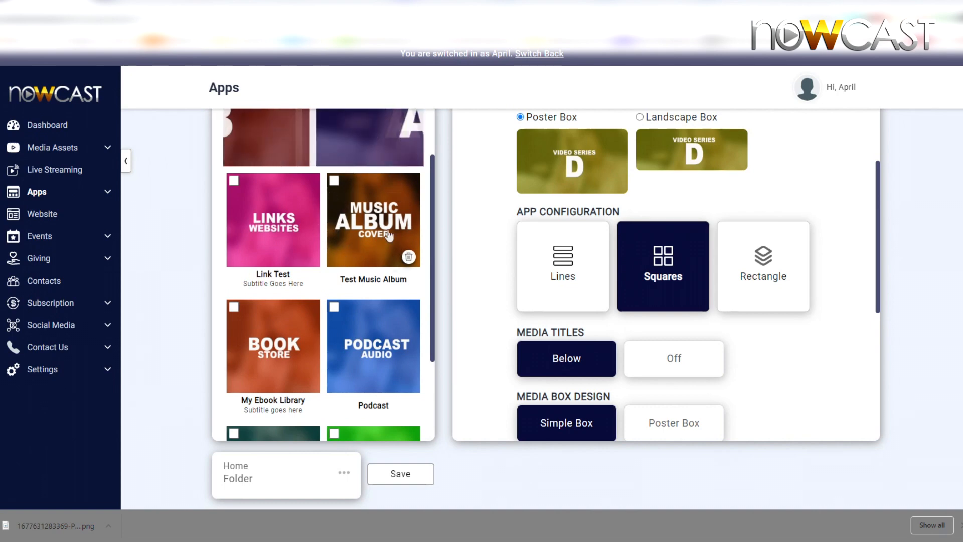
Move Test RSS into the Podcast item's position in the squares grid.
scroll(373, 301, "down", 2)
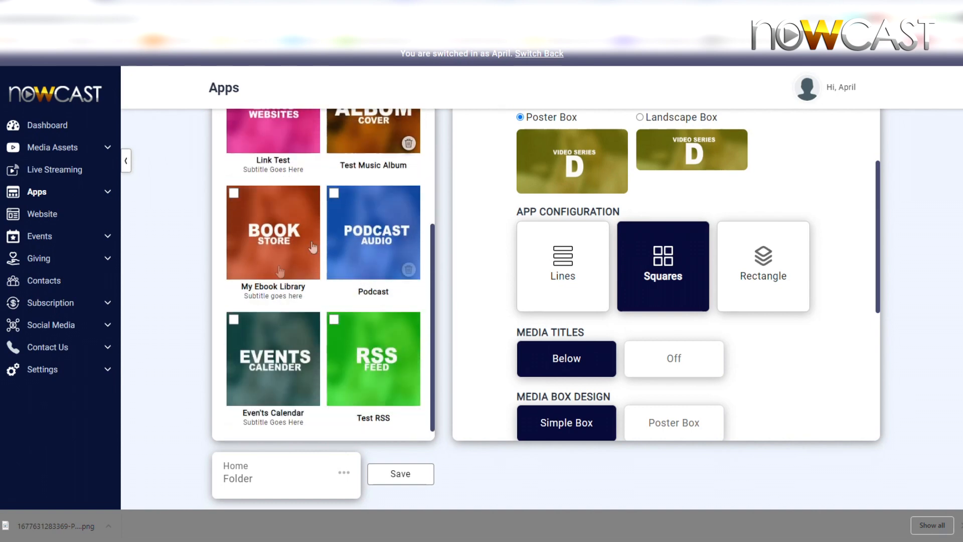
left_click(334, 319)
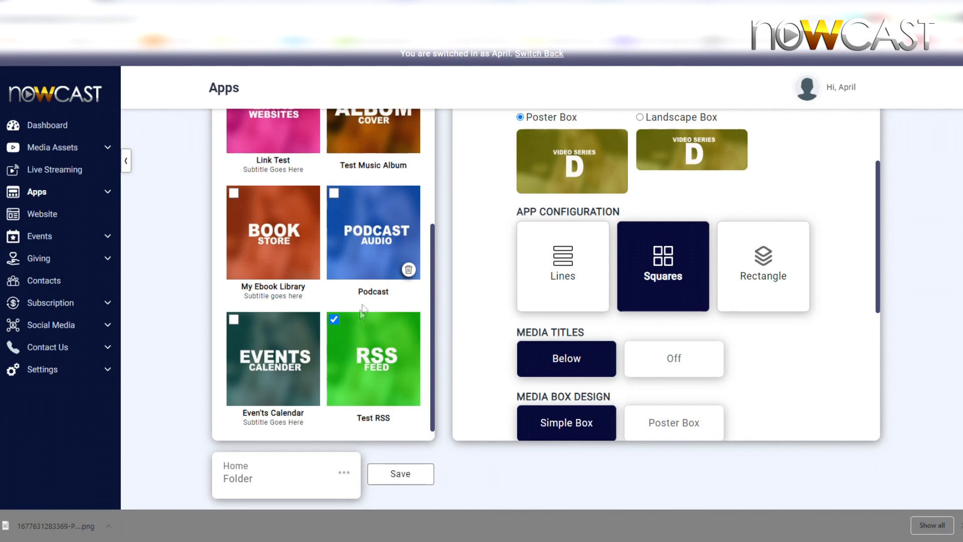
left_click(335, 192)
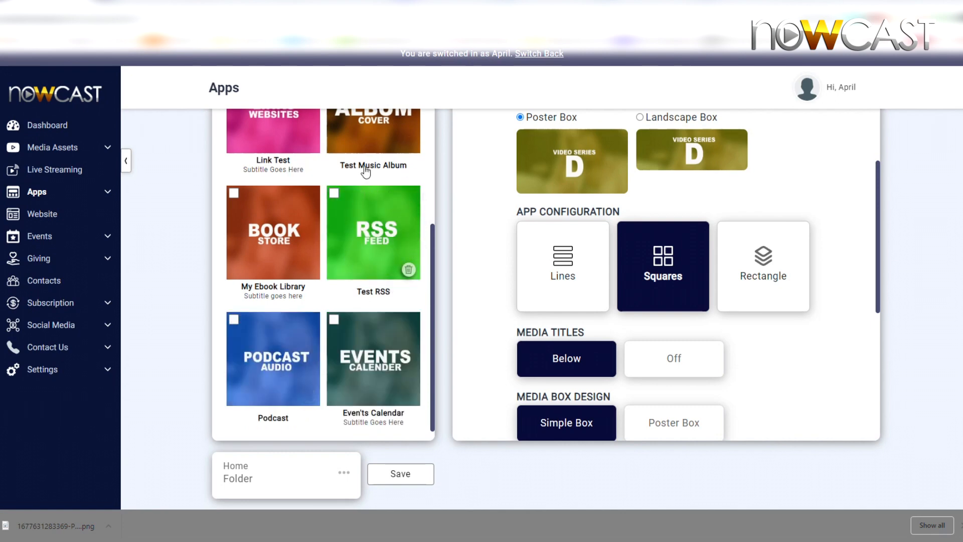
Switch the app configuration to Rectangle with the Landscape Box media box design.
scroll(360, 243, "up", 2)
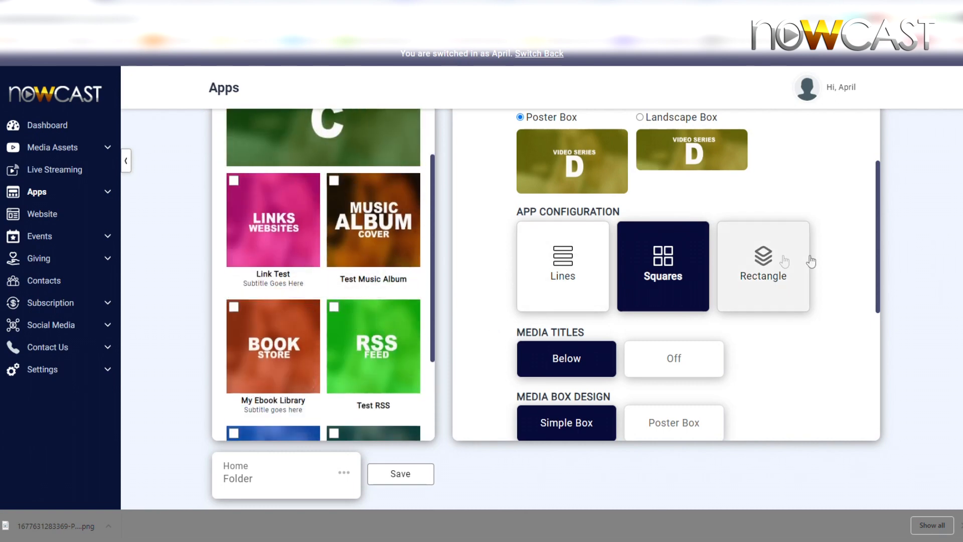
left_click(808, 260)
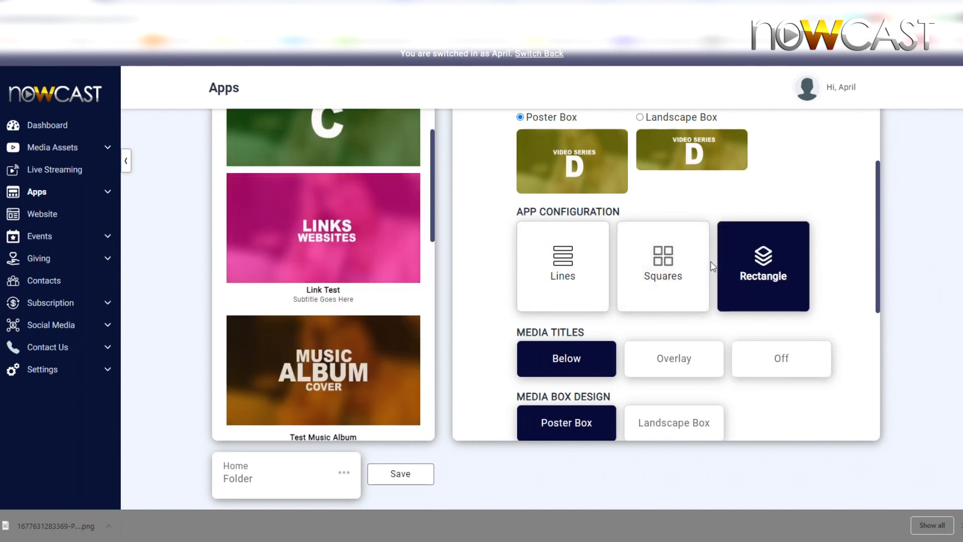
left_click(658, 419)
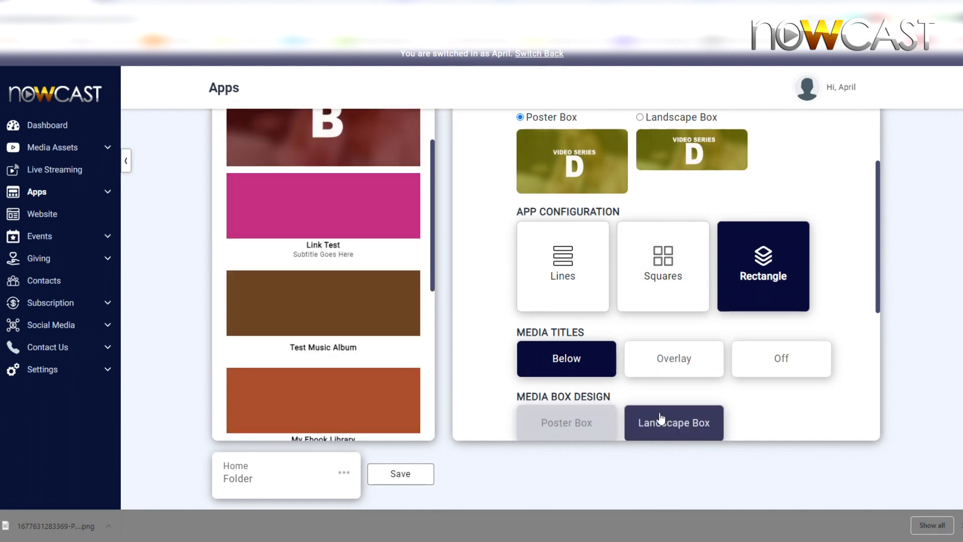
Rearrange the rectangle items into the order Test Music Album, My Ebook Library, Test RSS, Podcast, Link Test.
left_click_drag(325, 201, 330, 326)
left_click_drag(351, 400, 330, 301)
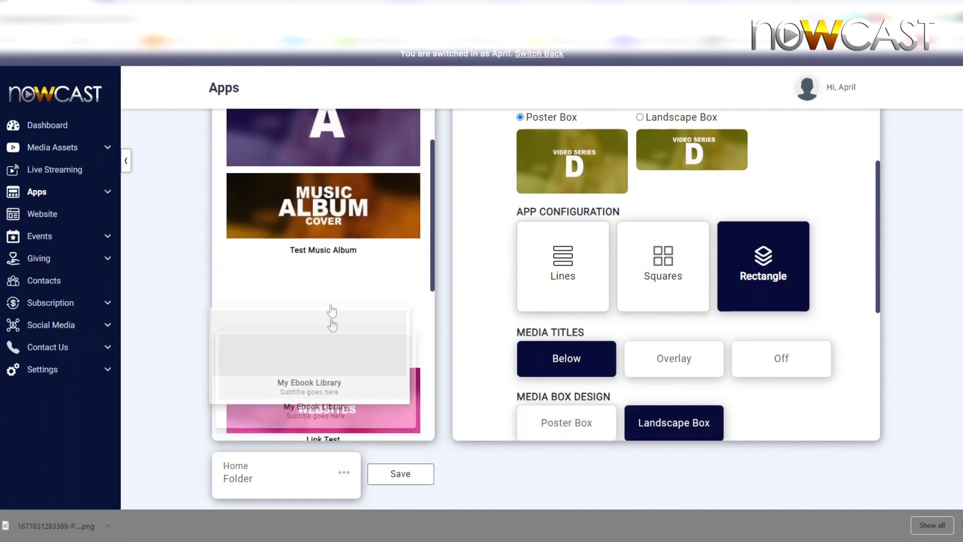
scroll(324, 311, "down", 3)
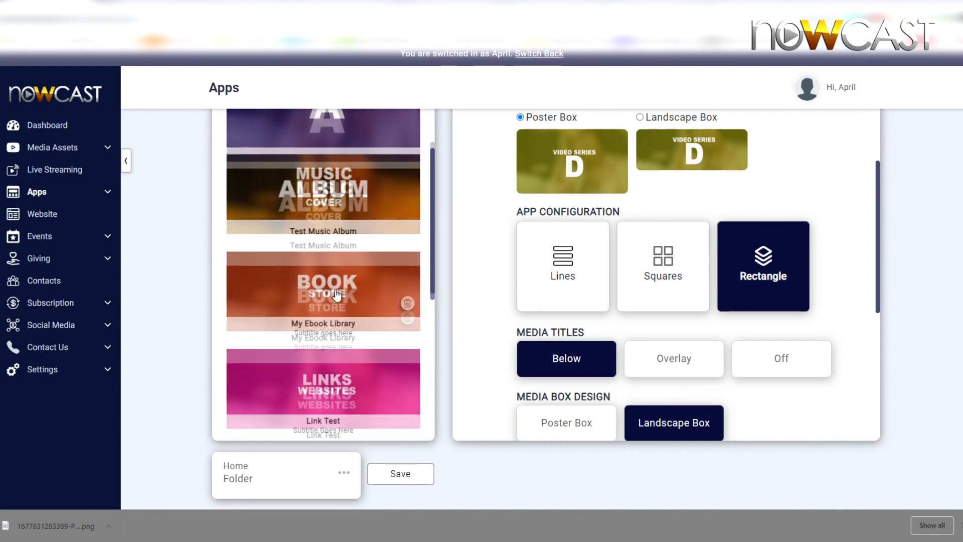
left_click_drag(316, 371, 314, 269)
scroll(321, 301, "down", 3)
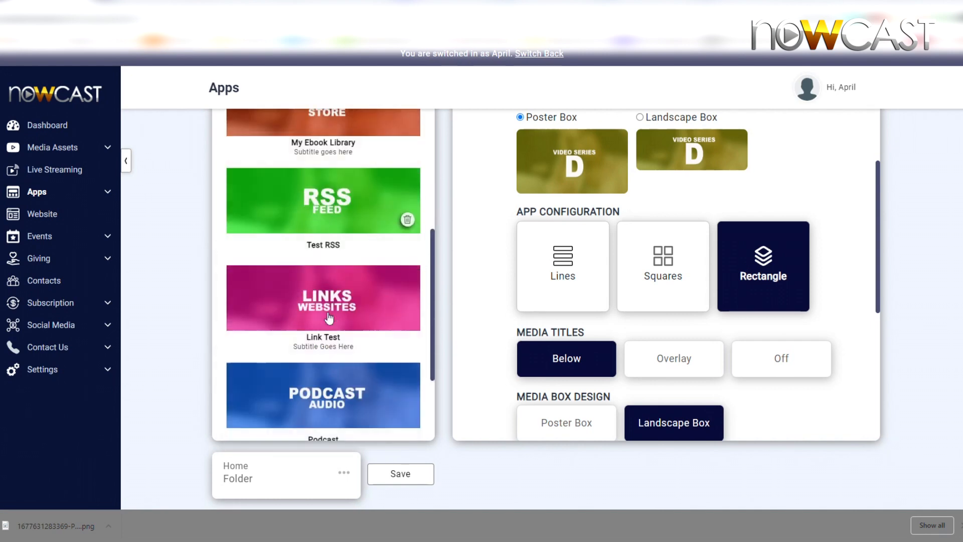
left_click_drag(328, 358, 321, 248)
Switch the app configuration to Squares and move Even'ts Calendar into Test RSS's position.
scroll(653, 301, "up", 3)
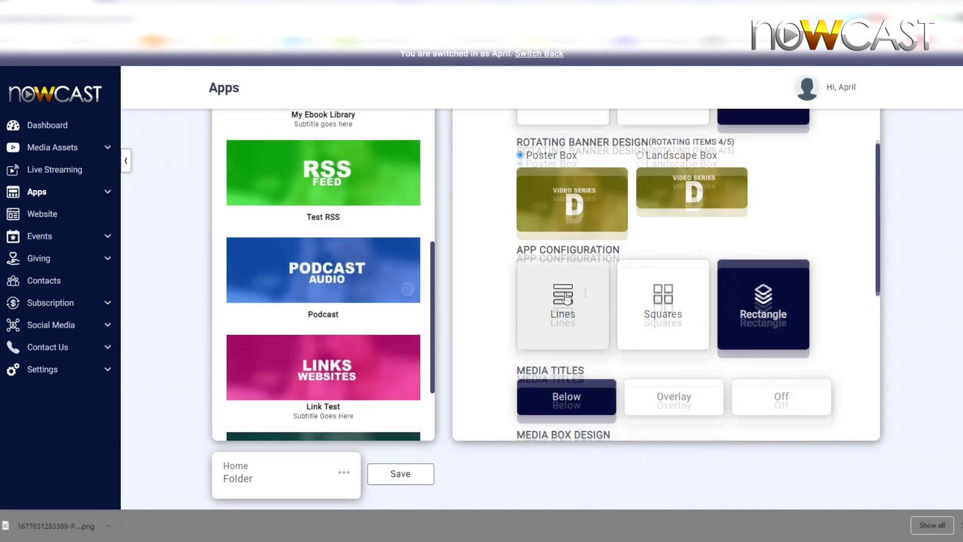
left_click(636, 357)
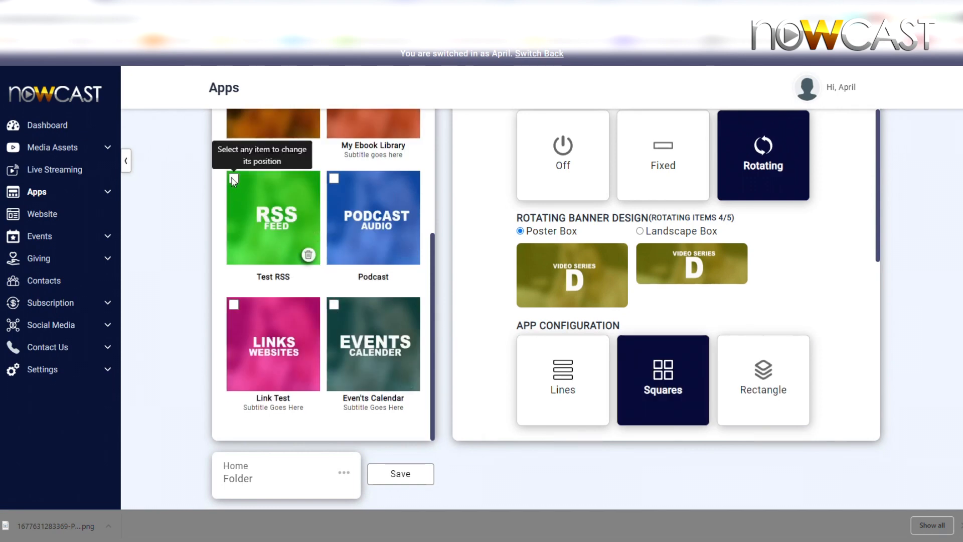
left_click(333, 306)
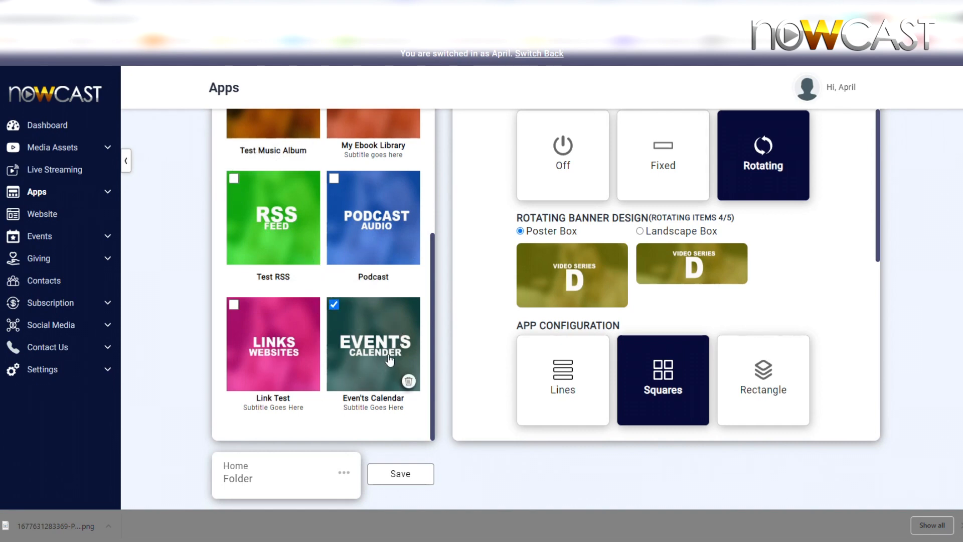
left_click(234, 177)
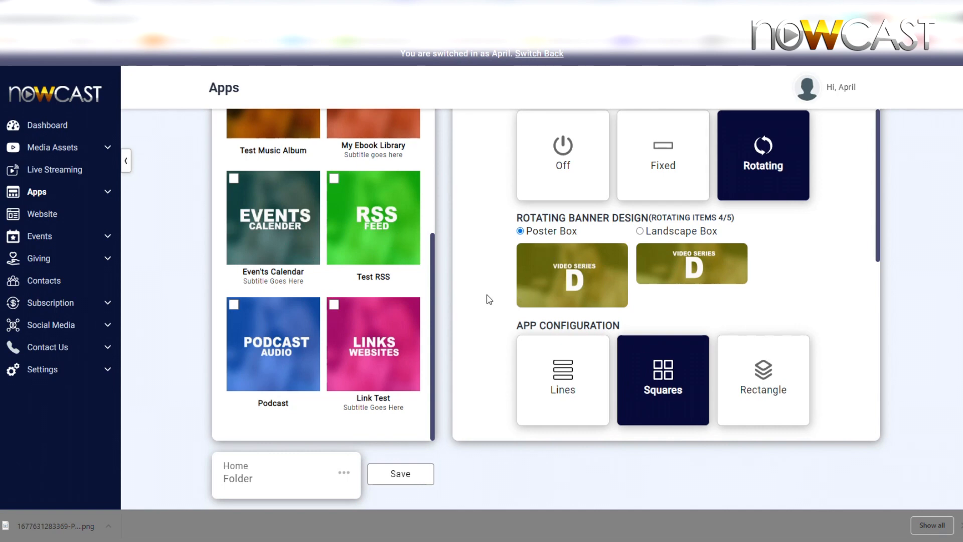
Switch the app configuration to Rectangle, with the Landscape Box design and media titles off.
scroll(491, 298, "up", 1)
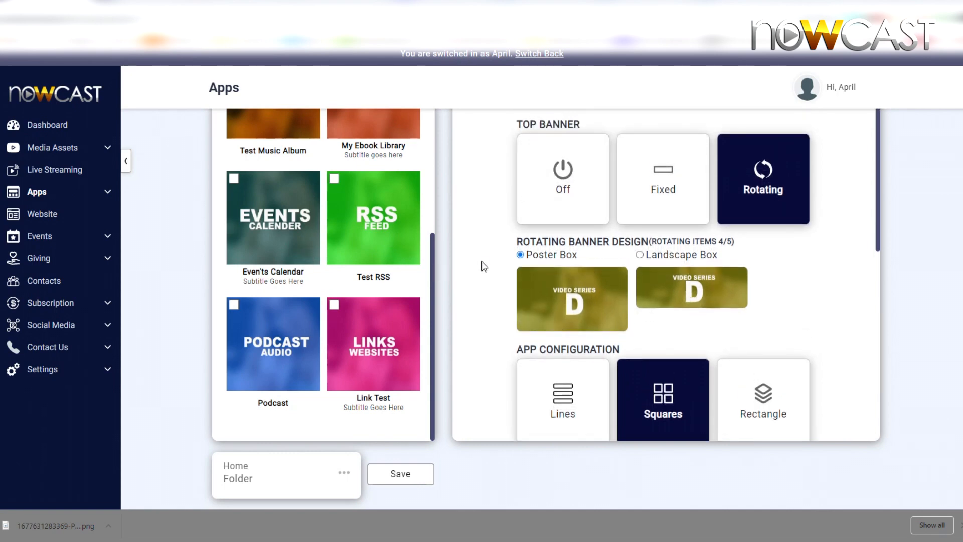
scroll(510, 283, "down", 2)
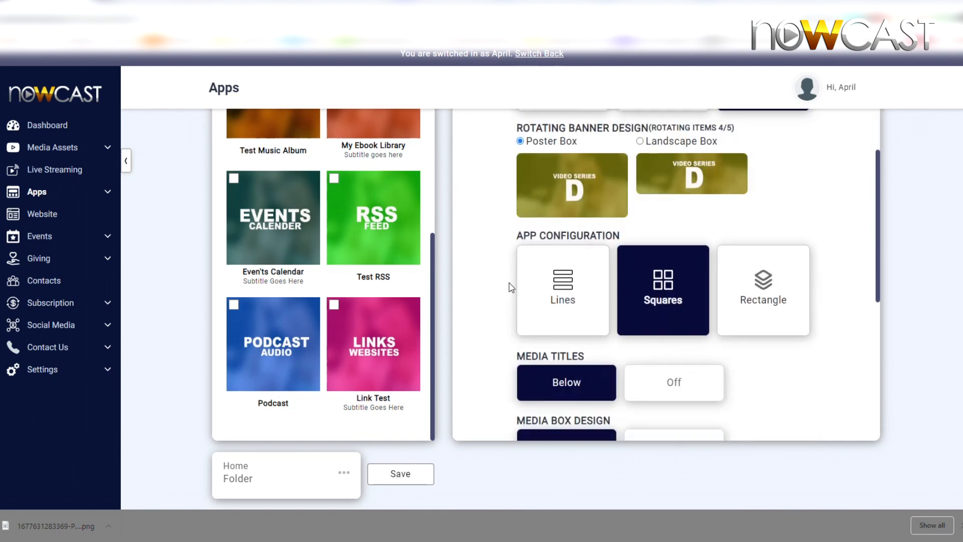
scroll(510, 283, "down", 2)
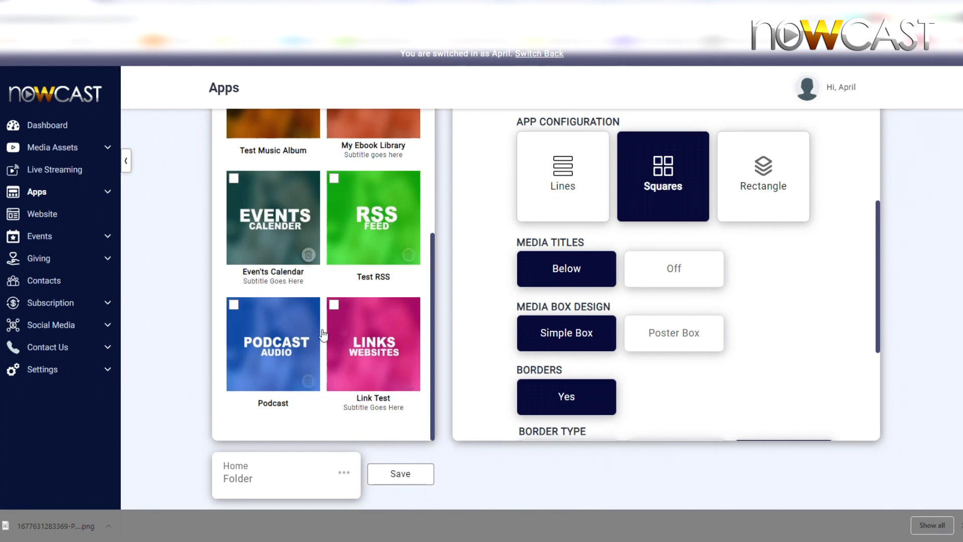
scroll(497, 271, "up", 3)
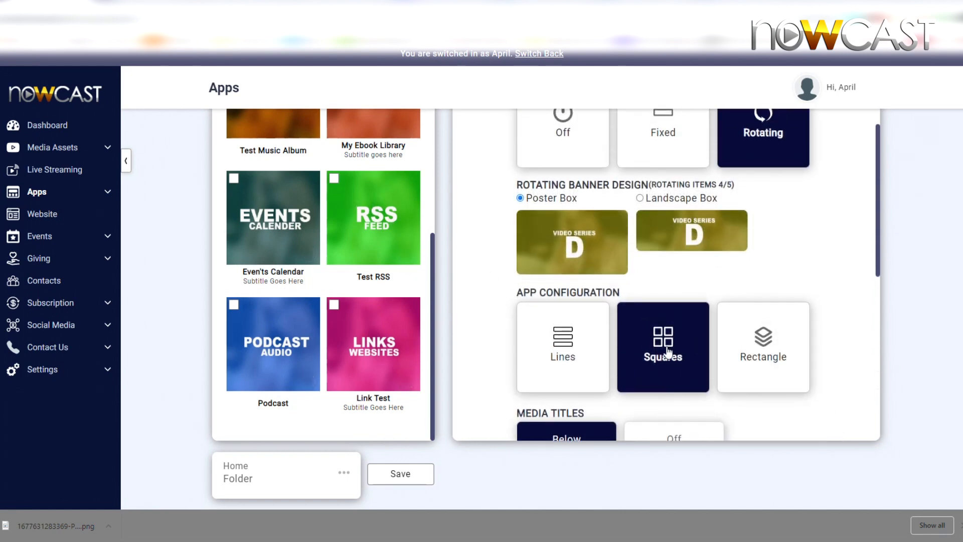
left_click(752, 340)
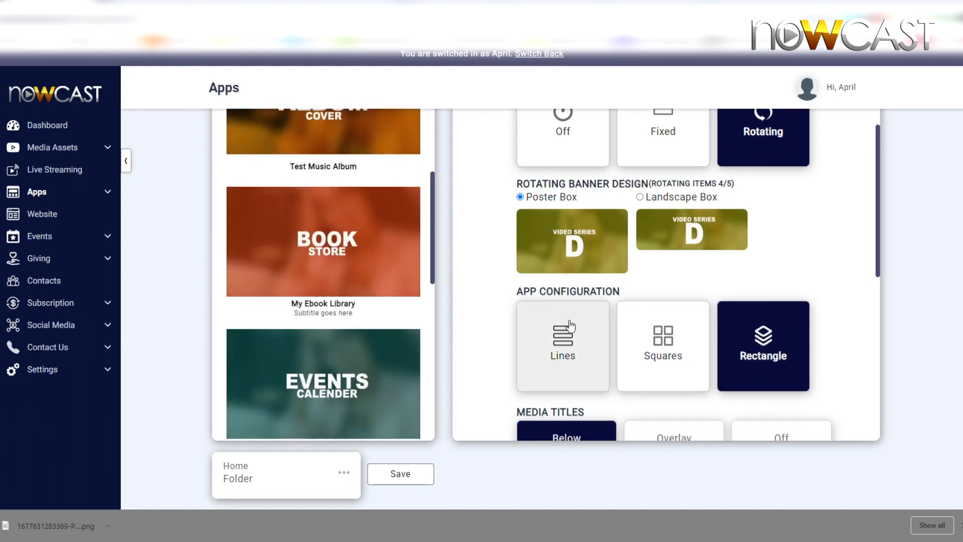
scroll(598, 337, "down", 2)
left_click(670, 392)
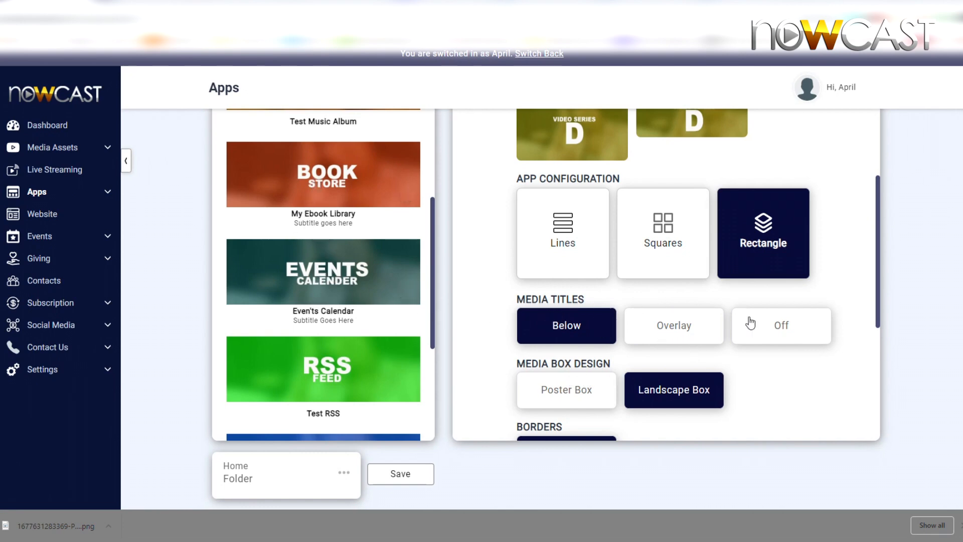
left_click(772, 329)
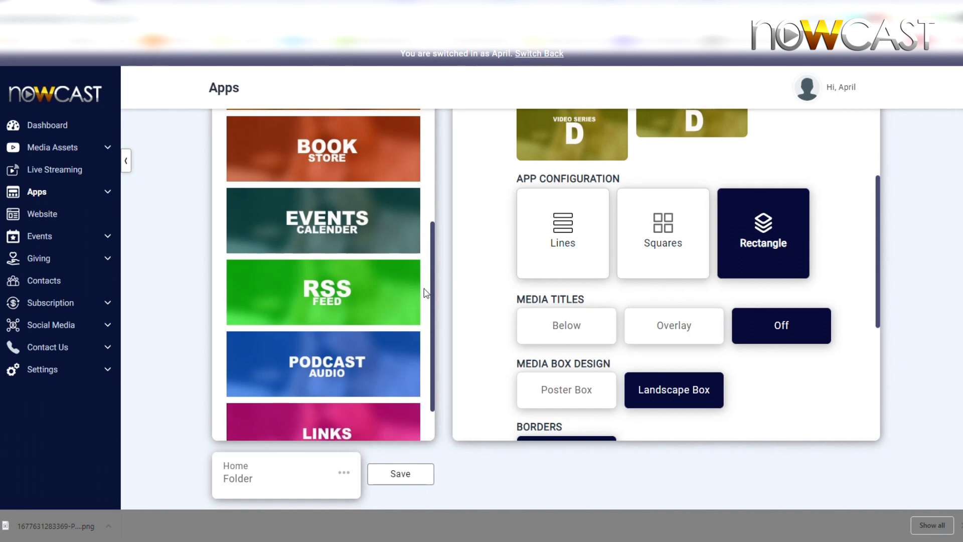
Try the Very Thin and Thin border types on the content boxes and return the border type to Thick.
scroll(383, 299, "down", 1)
scroll(383, 299, "up", 3)
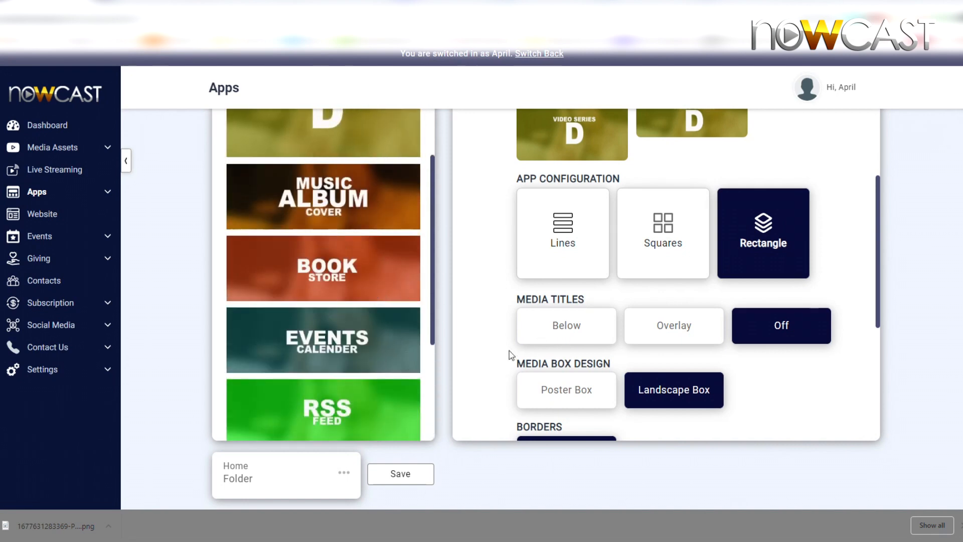
scroll(509, 355, "down", 1)
scroll(361, 338, "down", 1)
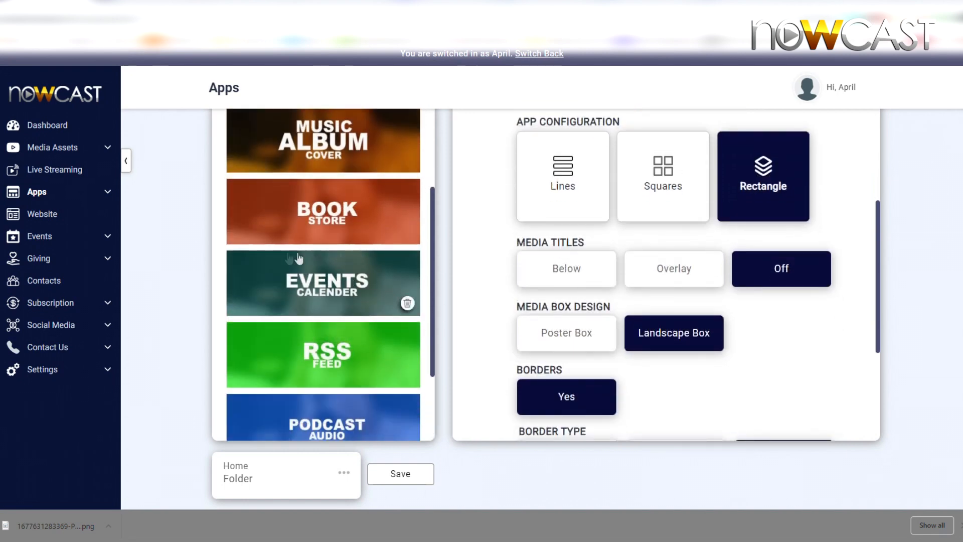
scroll(752, 359, "down", 2)
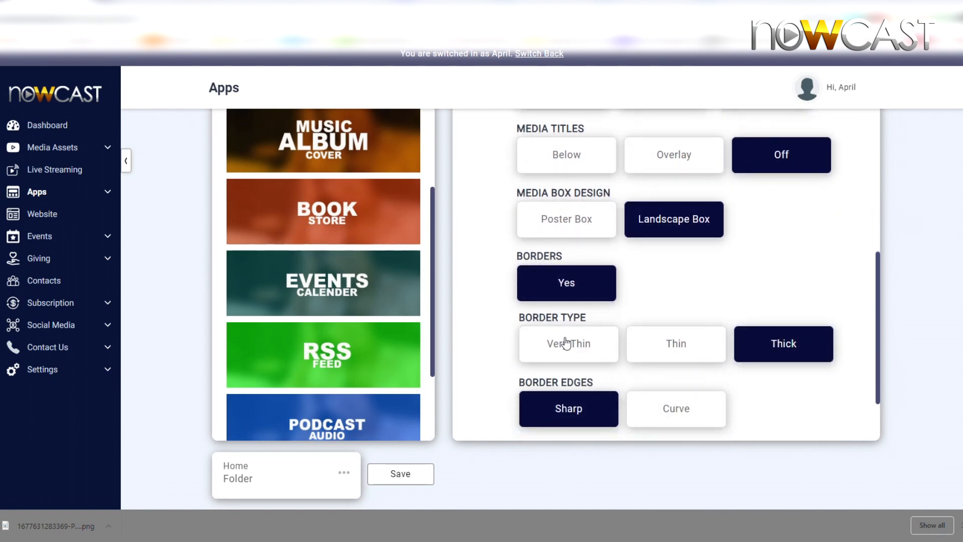
left_click(566, 344)
left_click(673, 344)
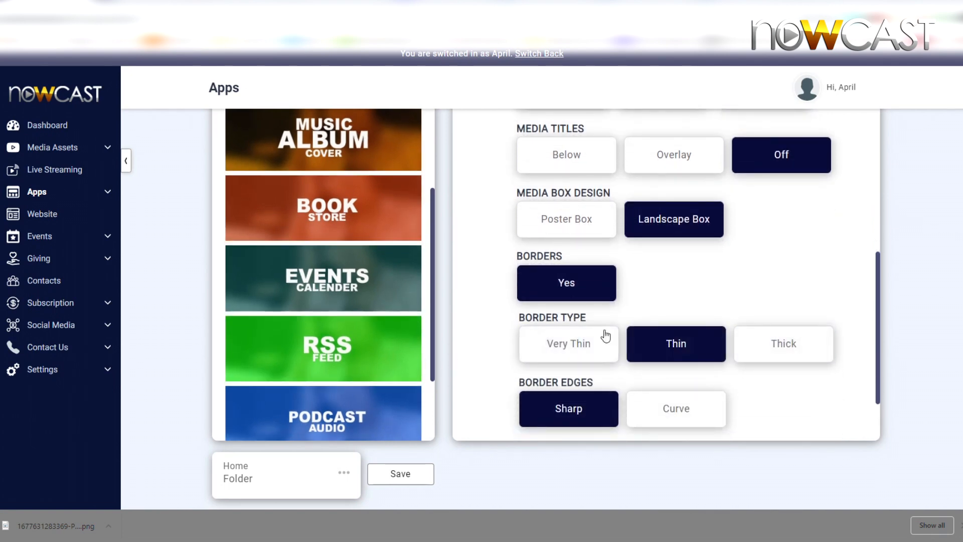
left_click(757, 343)
Set the content boxes' border edges to Curve and save the Home tab.
scroll(672, 361, "down", 1)
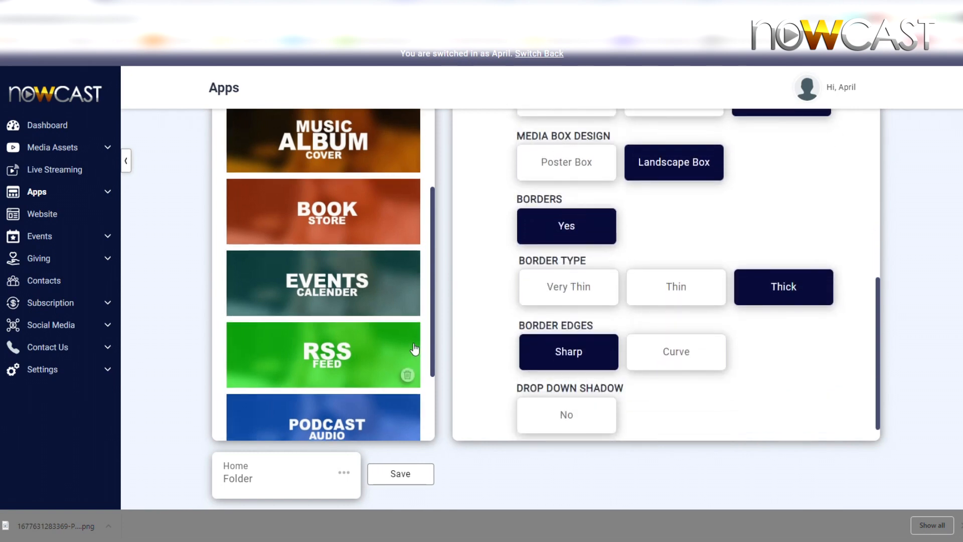
left_click(673, 352)
scroll(345, 321, "up", 3)
scroll(346, 324, "down", 3)
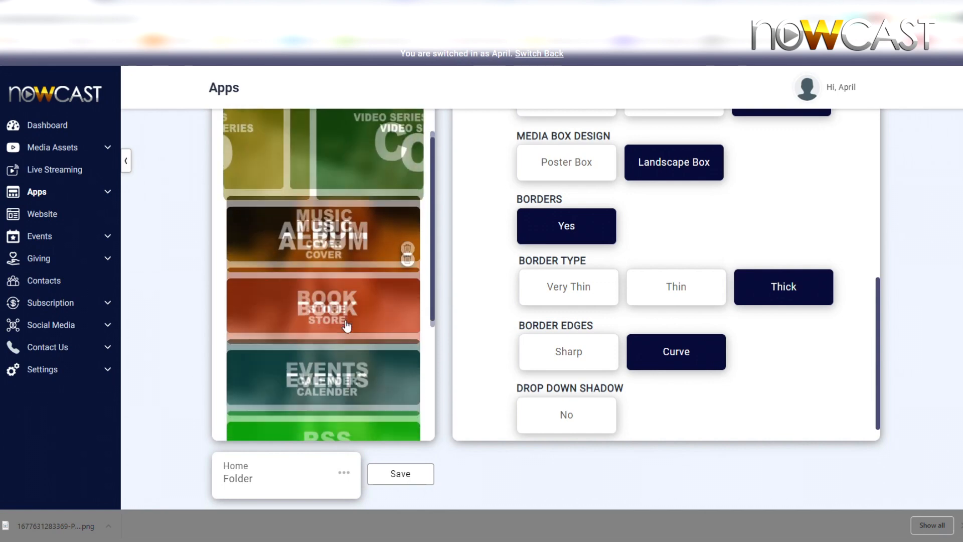
scroll(474, 371, "down", 1)
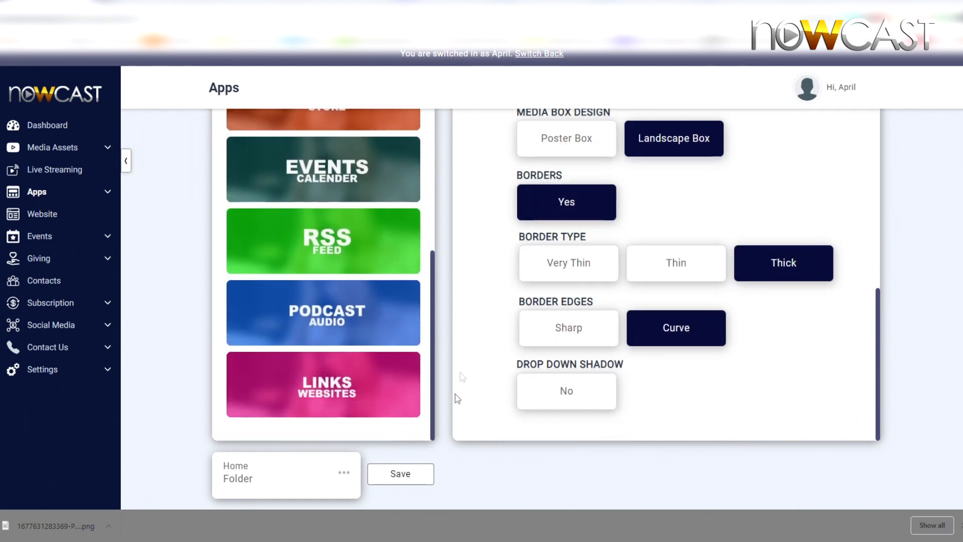
left_click(410, 475)
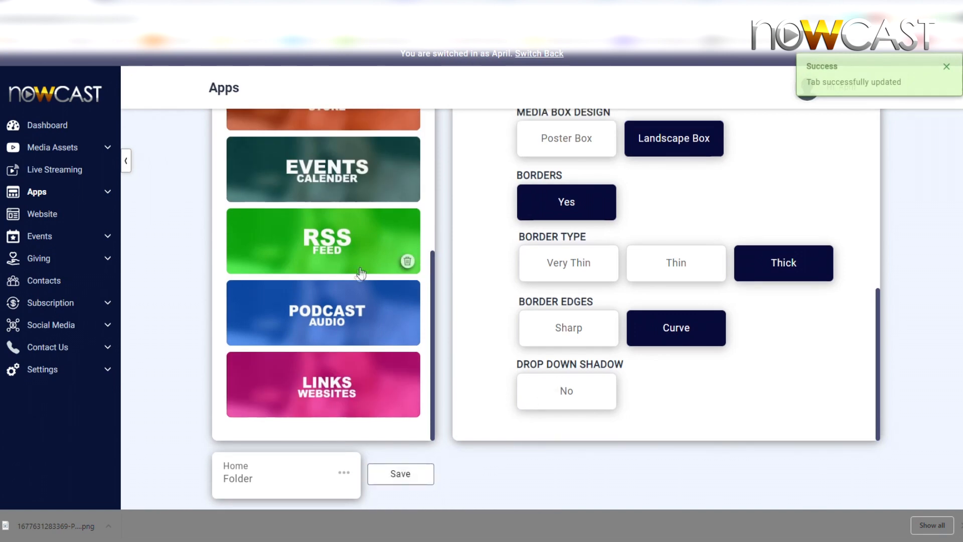
Open the phone preview of the mobile app to check the saved Home tab.
scroll(361, 276, "up", 6)
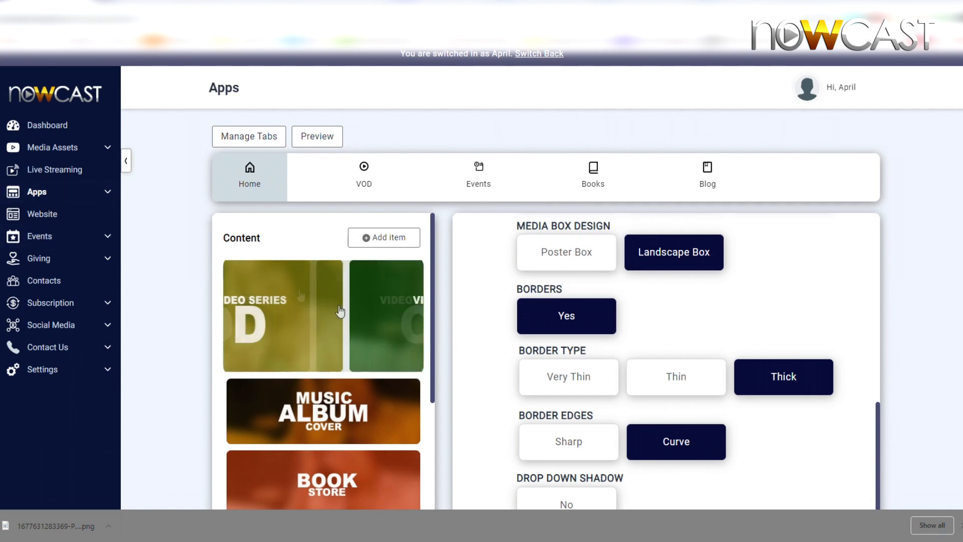
scroll(441, 333, "down", 1)
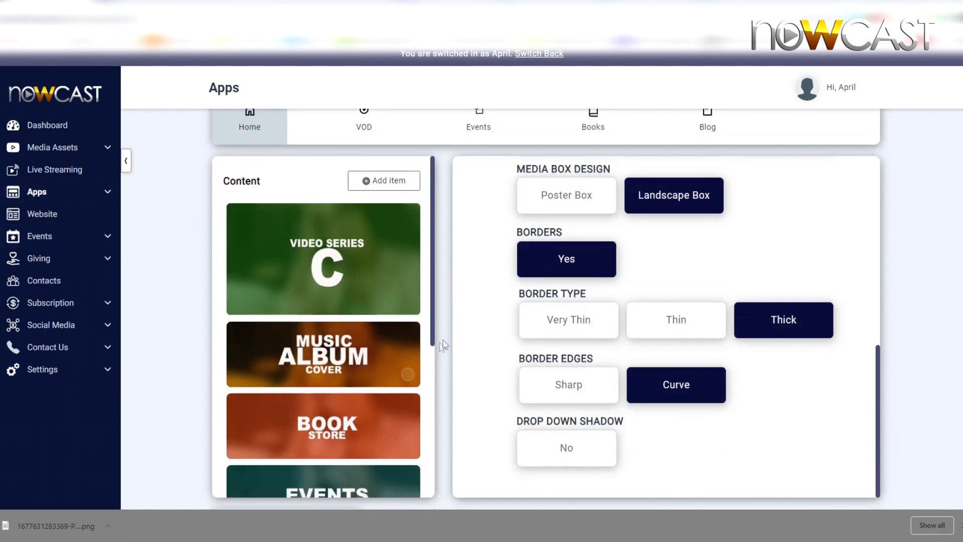
scroll(445, 347, "up", 1)
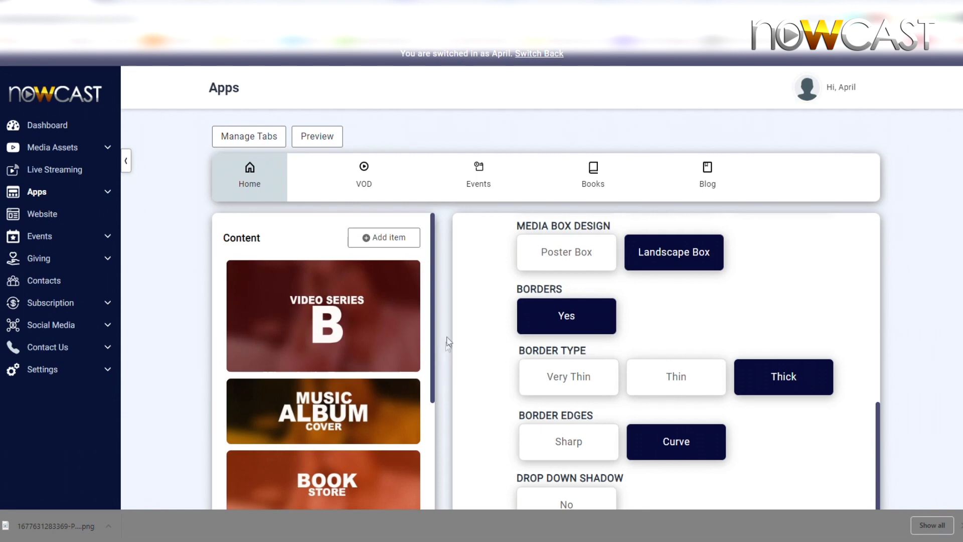
left_click(320, 137)
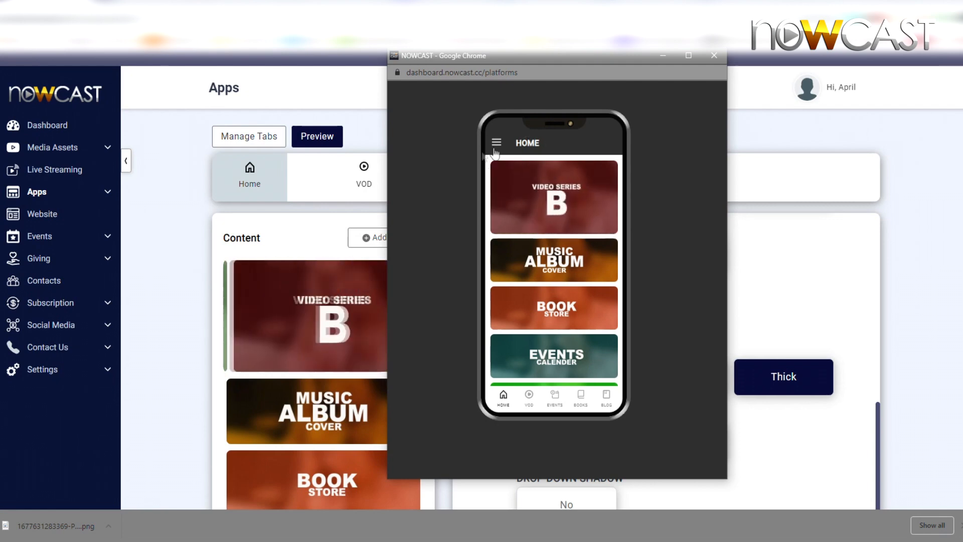
Go to the Branding settings and open the logo and brand color for editing.
left_click(97, 369)
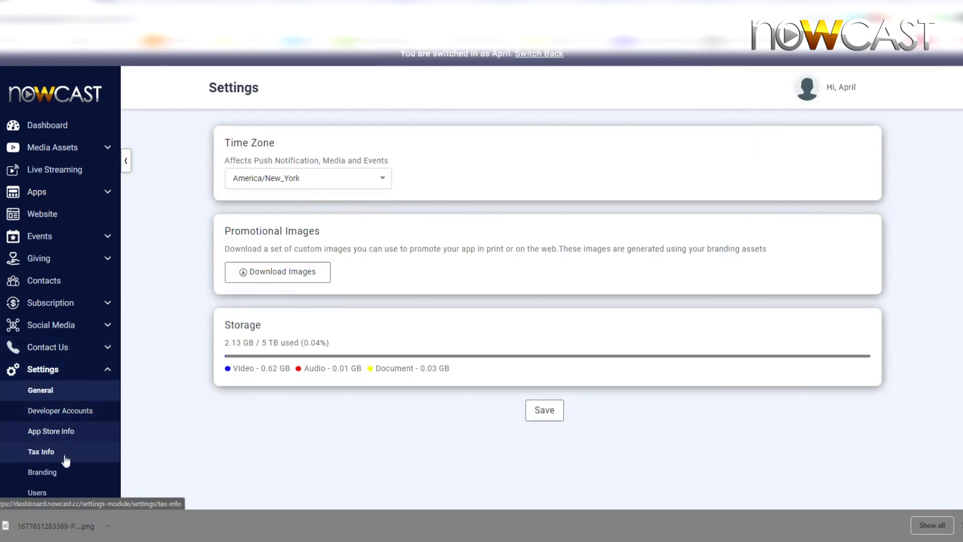
left_click(56, 475)
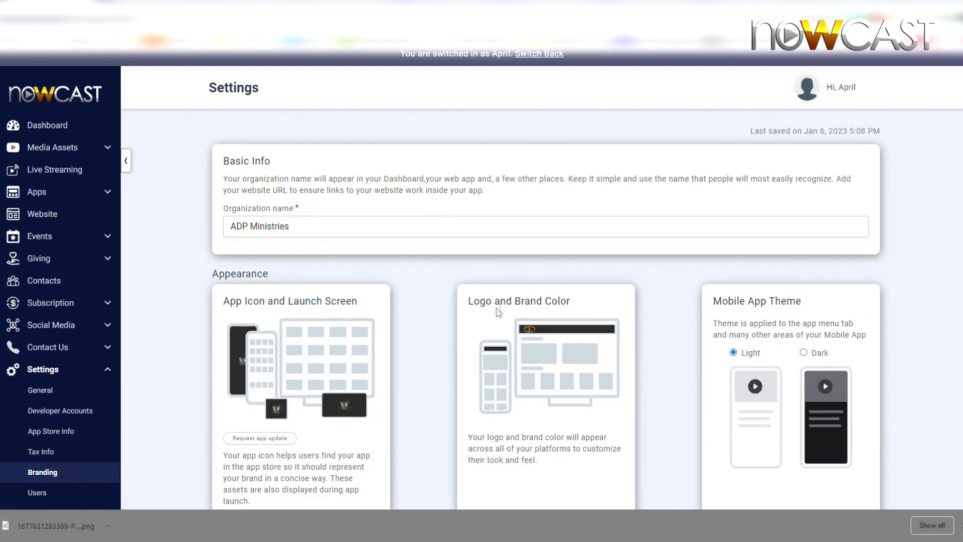
scroll(501, 308, "down", 1)
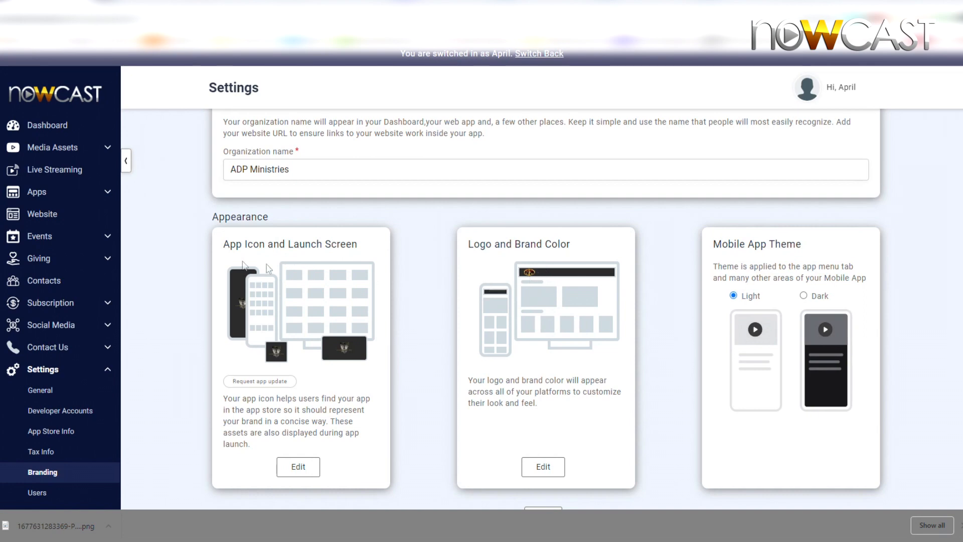
left_click_drag(224, 246, 255, 244)
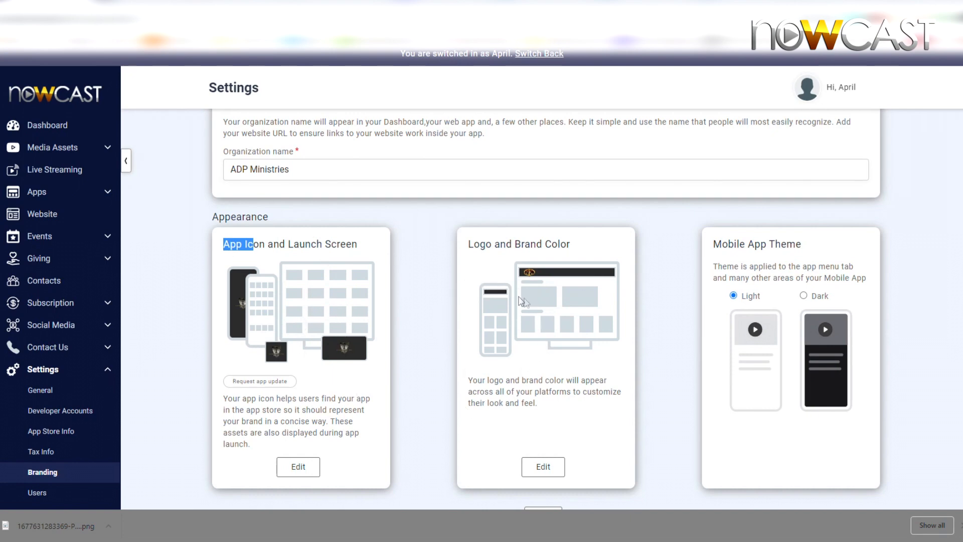
left_click(537, 471)
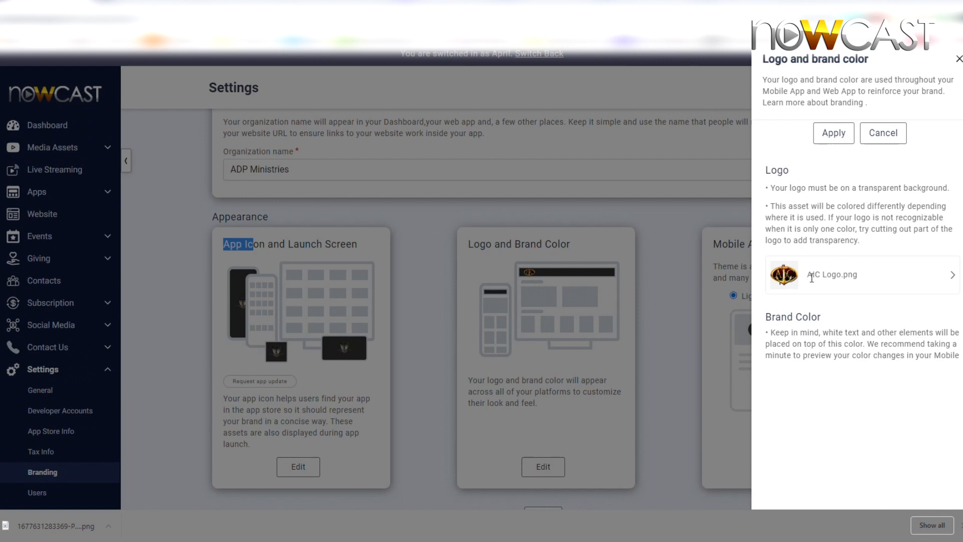
Look at the images available for the app logo and leave the logo library without applying a change.
left_click_drag(844, 276, 852, 279)
left_click(857, 278)
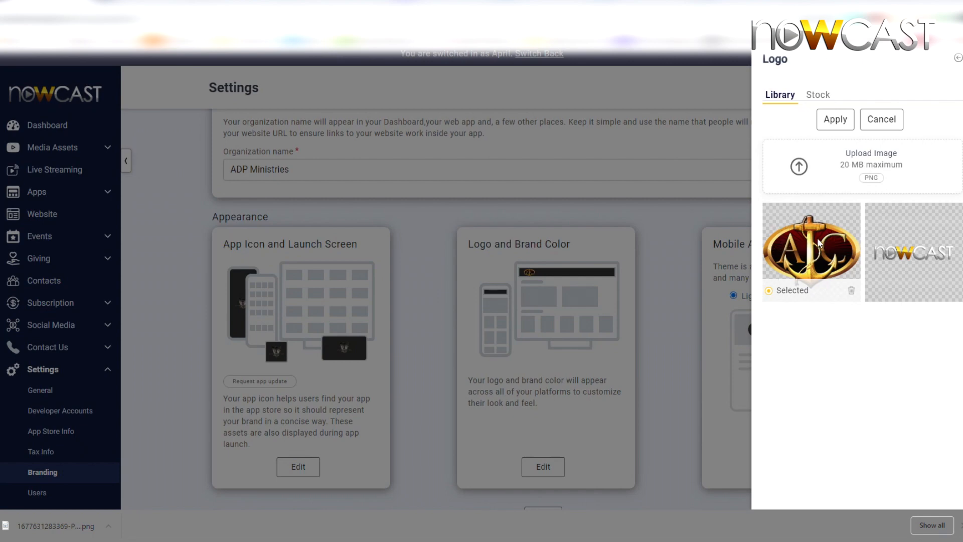
left_click(881, 121)
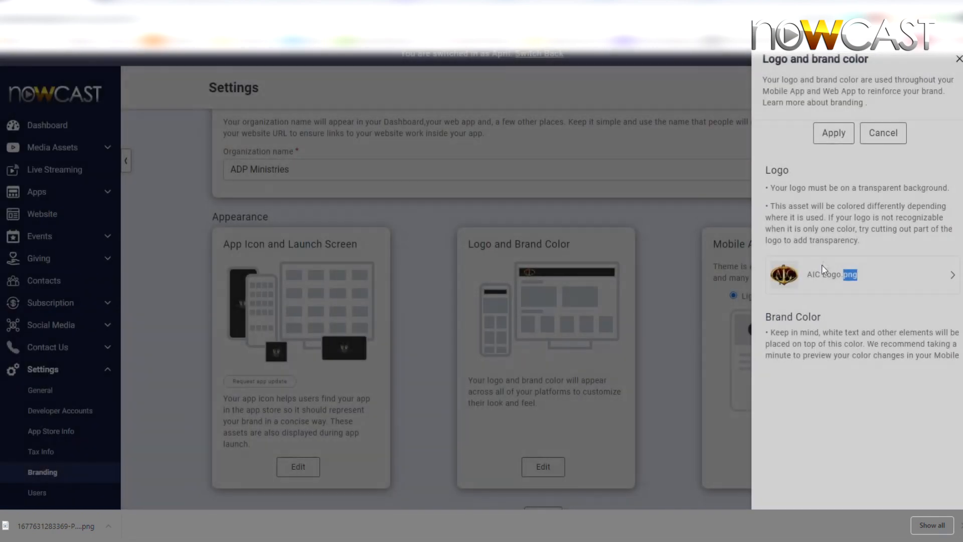
left_click(837, 375)
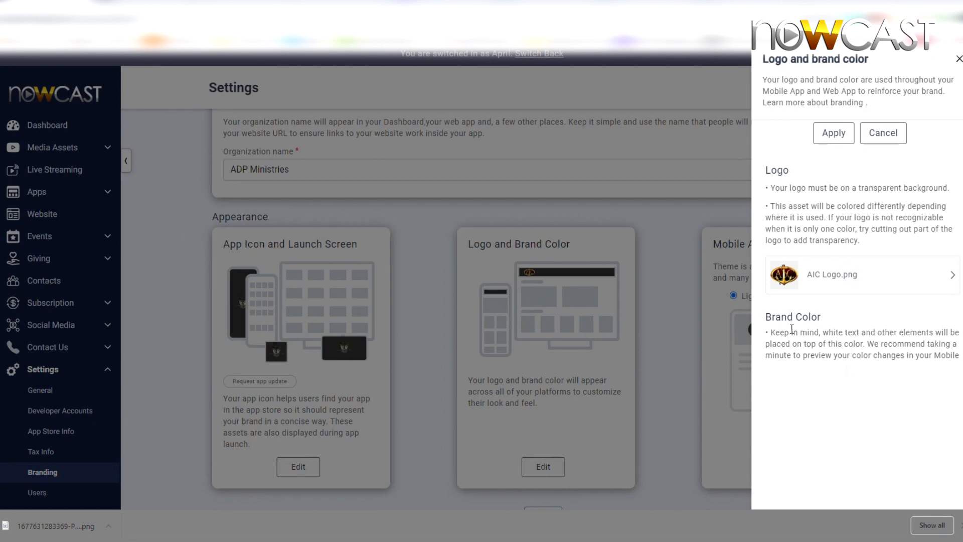
Set the brand color to dark red #520101, apply it and save the branding.
scroll(793, 329, "down", 3)
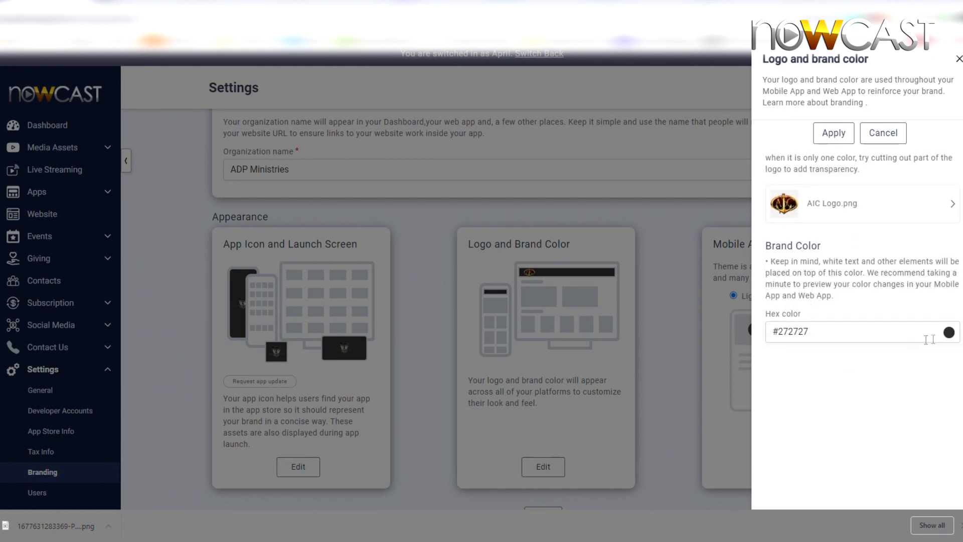
left_click(950, 333)
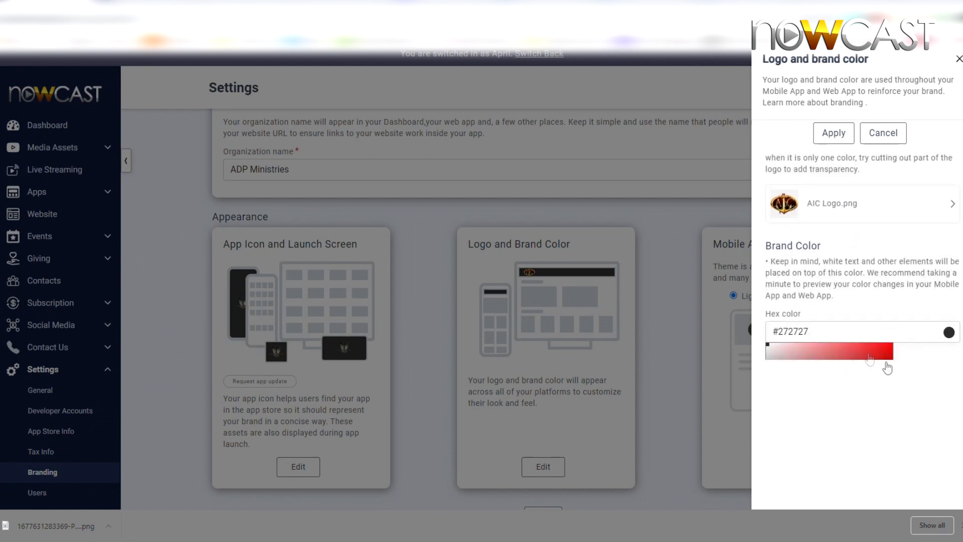
left_click(839, 349)
left_click_drag(839, 349, 882, 350)
scroll(854, 353, "down", 3)
left_click_drag(874, 218, 893, 250)
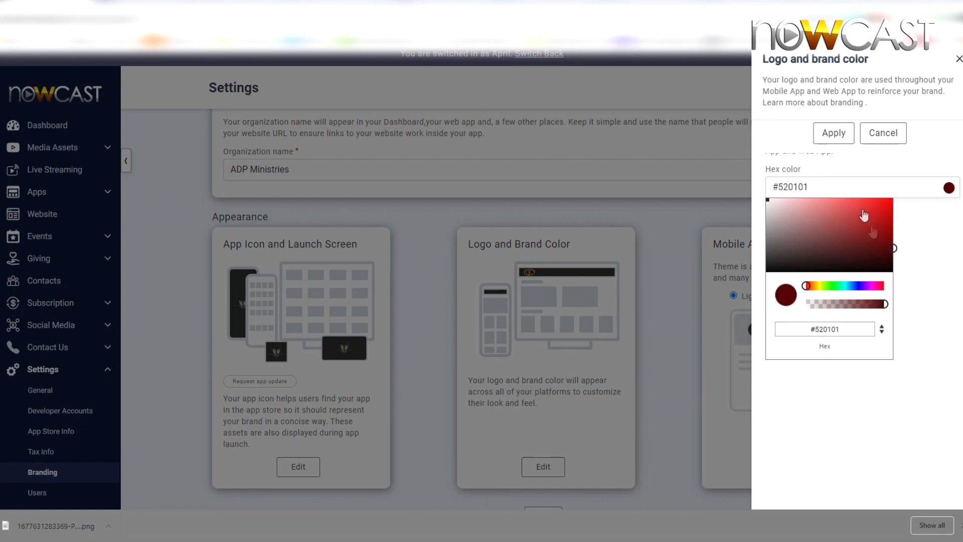
left_click(837, 136)
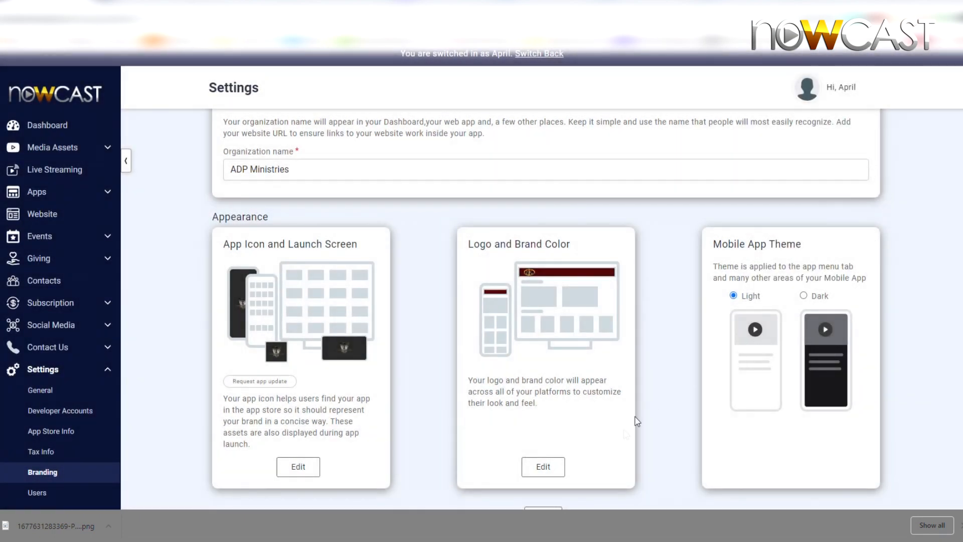
scroll(564, 483, "down", 1)
left_click(552, 466)
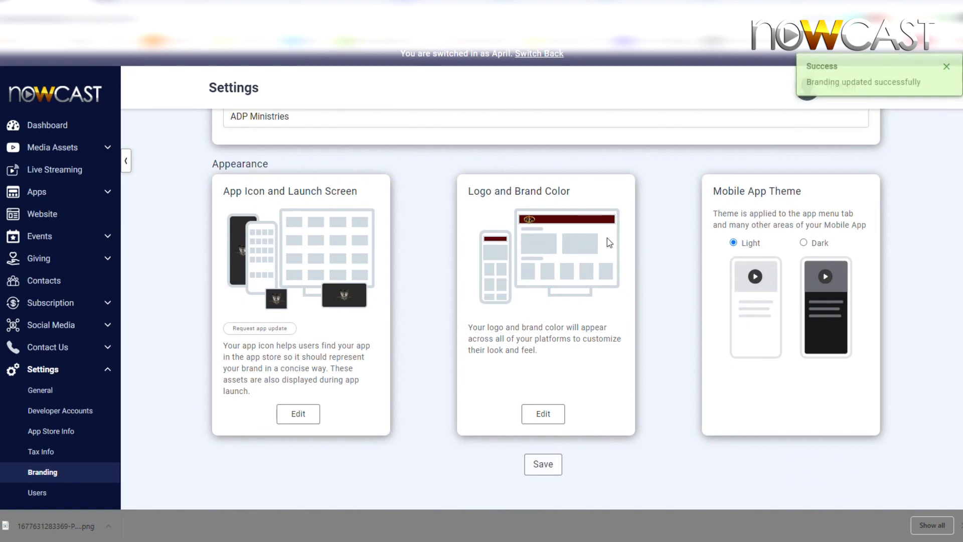
Return to the Mobile App configuration, open its phone preview and reload it to check the brand color.
left_click(49, 195)
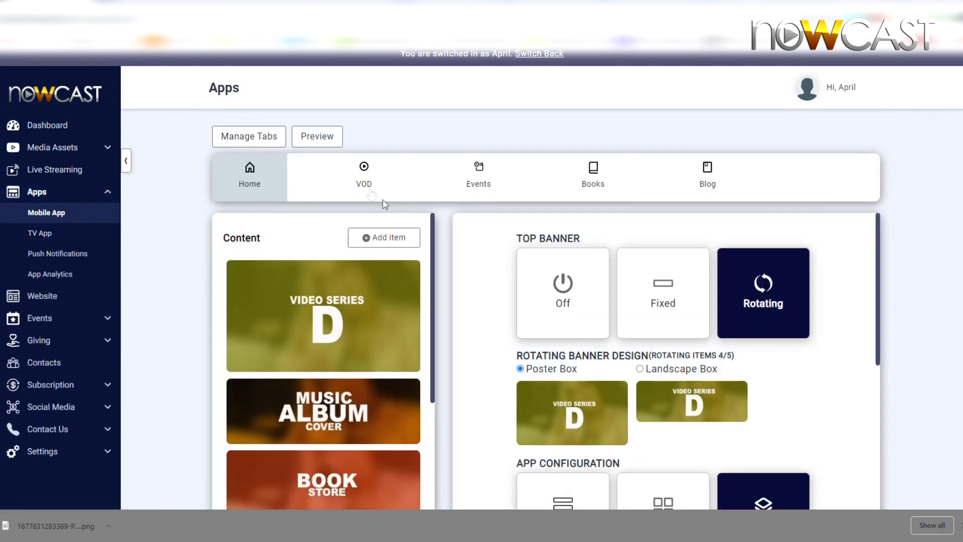
left_click(324, 140)
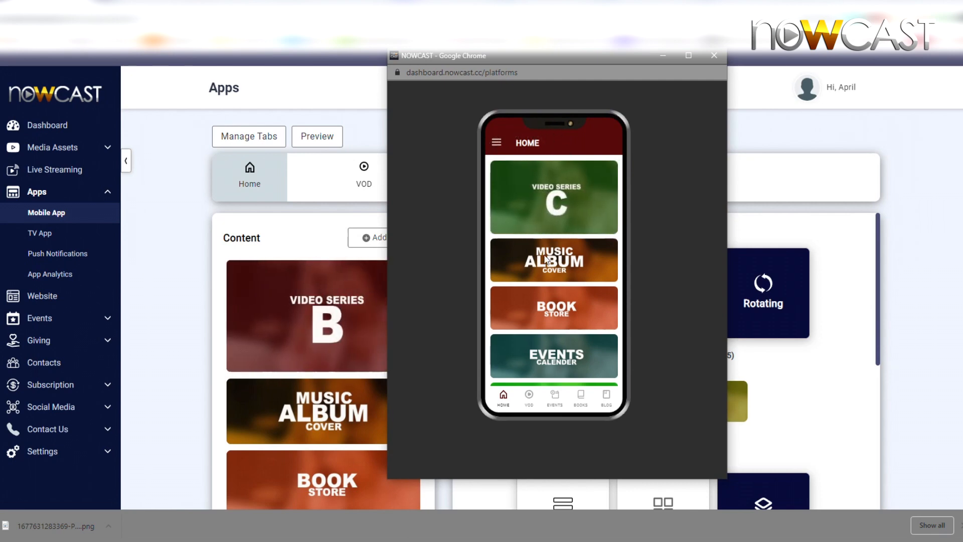
right_click(660, 156)
left_click(693, 192)
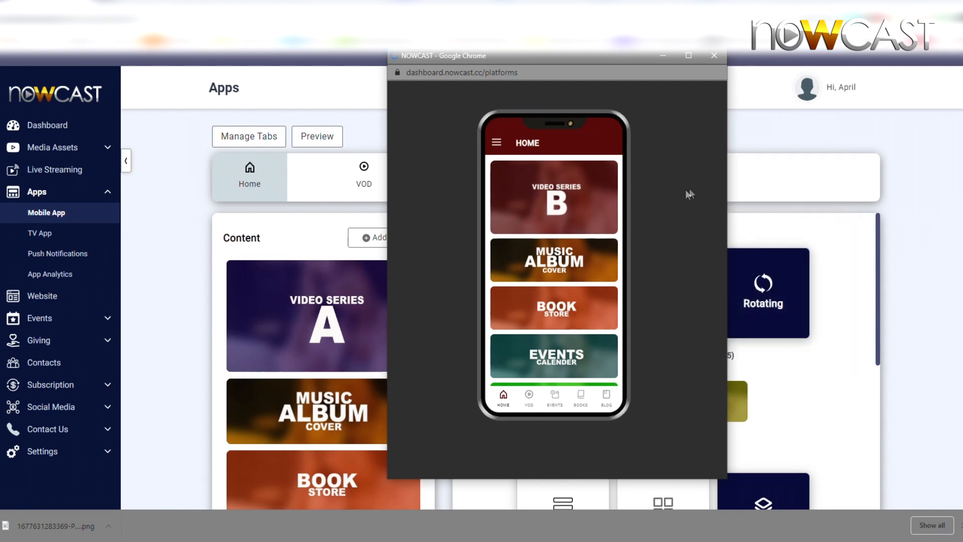